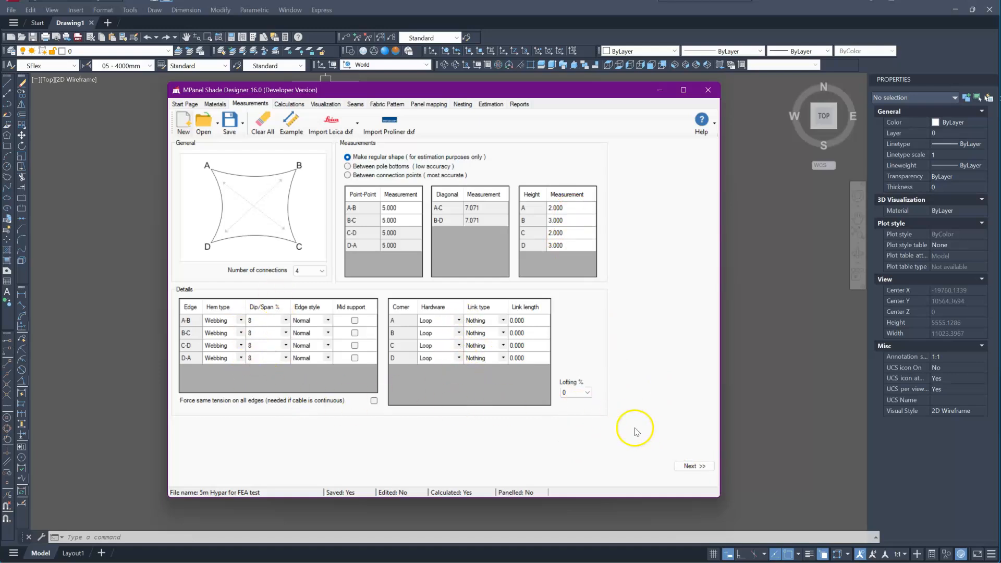
- Calculate the four-point shade sail model and view it rotated in the 3D visualization
click(691, 466)
click(613, 387)
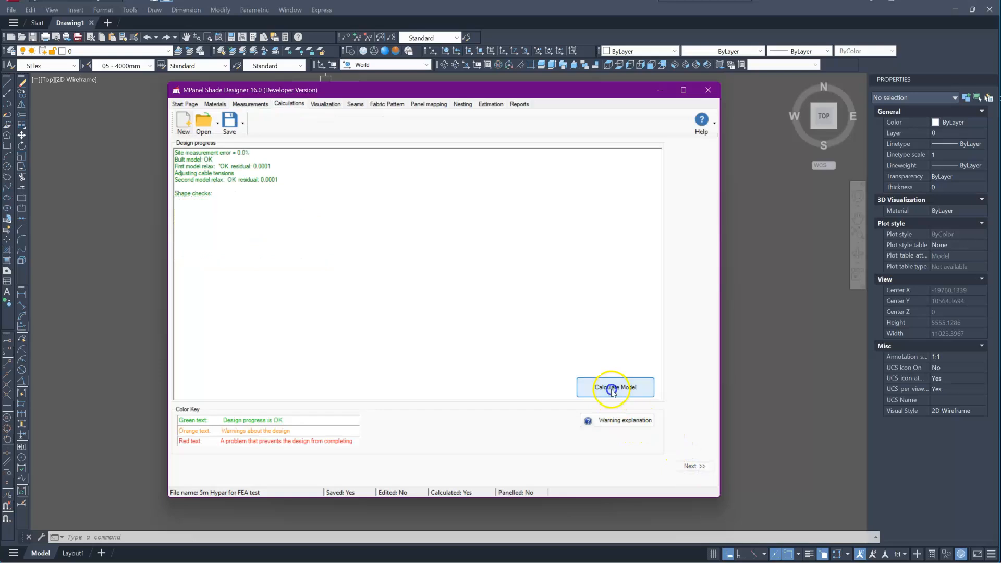
click(323, 105)
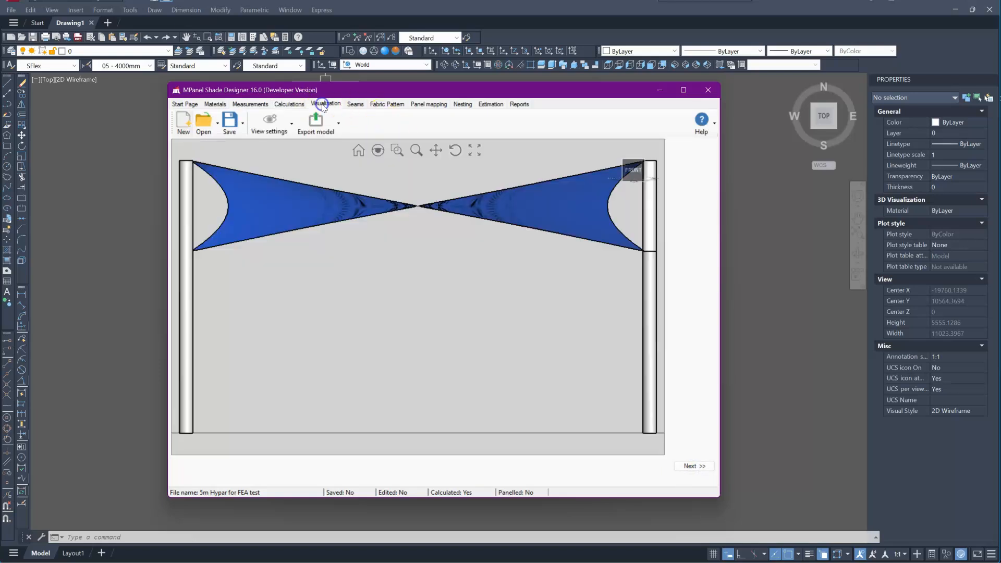
scroll(460, 317, down, 2)
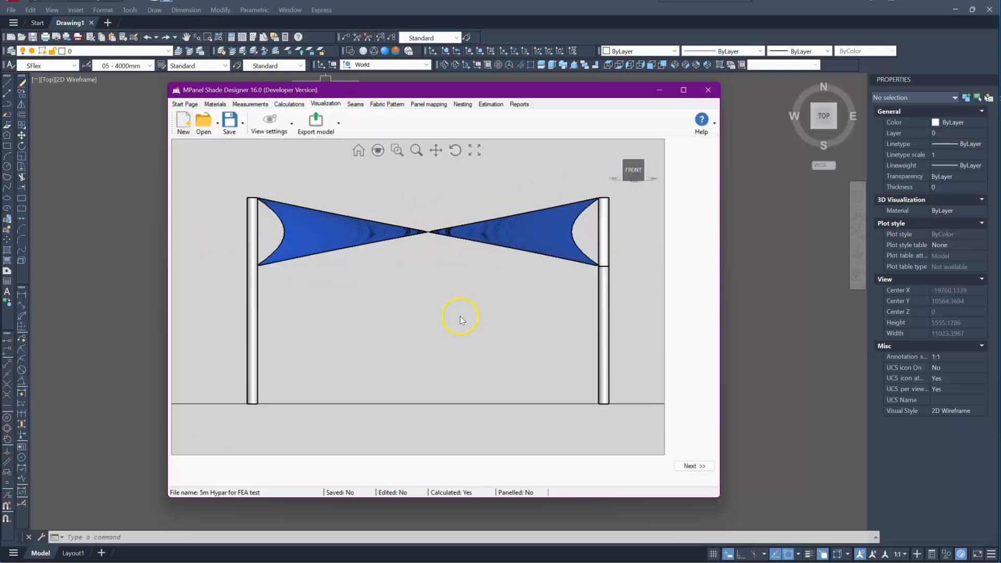
click(454, 151)
mouse_move(409, 297)
mouse_down()
mouse_move(411, 313)
mouse_move(396, 319)
mouse_move(413, 283)
mouse_move(423, 308)
mouse_move(407, 315)
mouse_up()
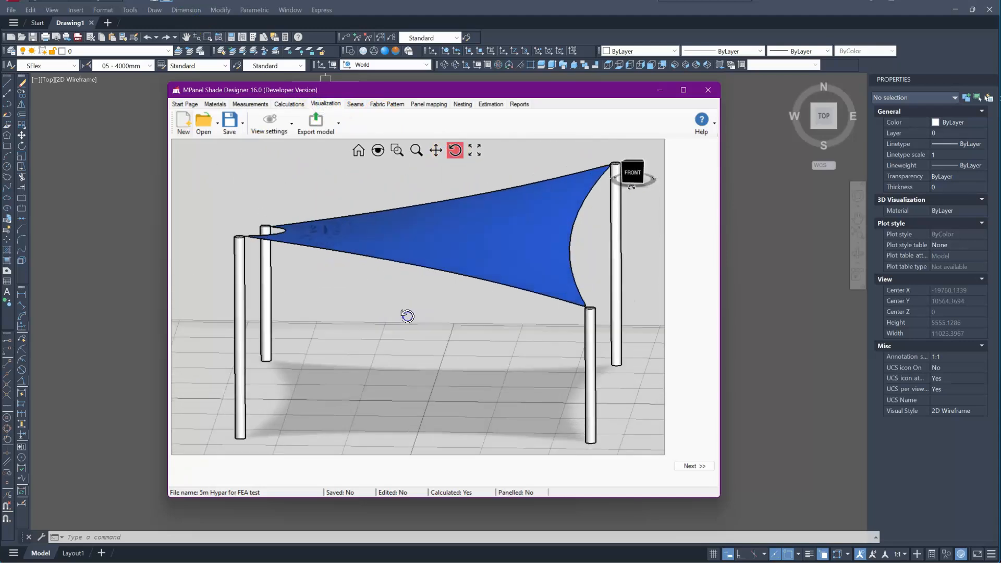
right_click(474, 185)
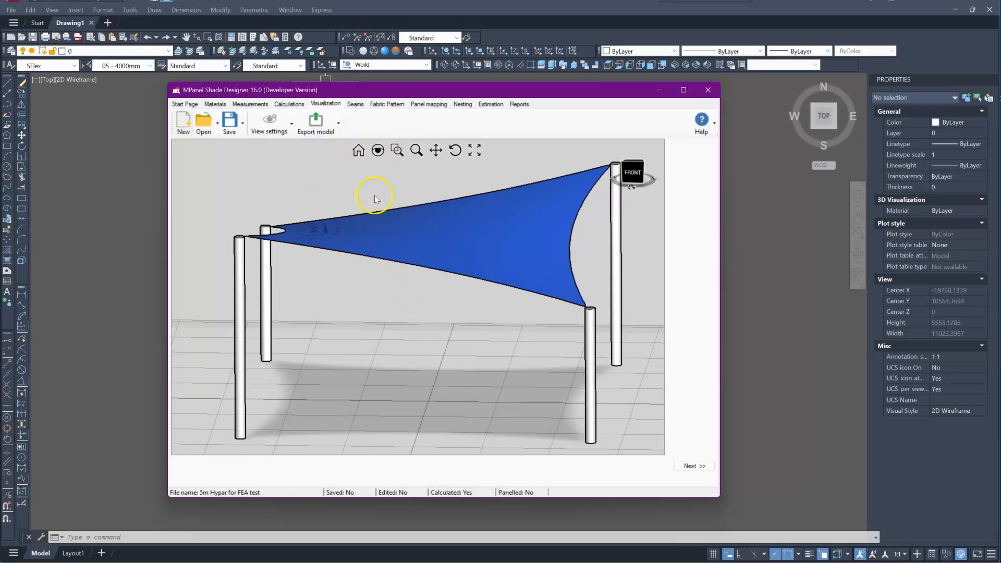
- Export the sail model as a DXF for FEA, overwriting 5m Hypar for FEA test_model.dxf in the FEA Tests folder
click(339, 124)
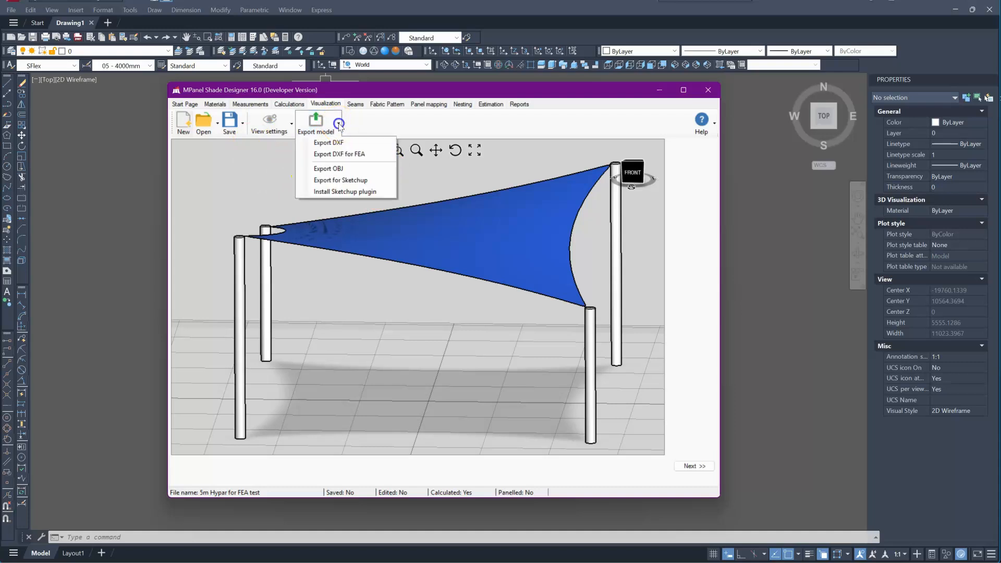
click(332, 156)
click(363, 157)
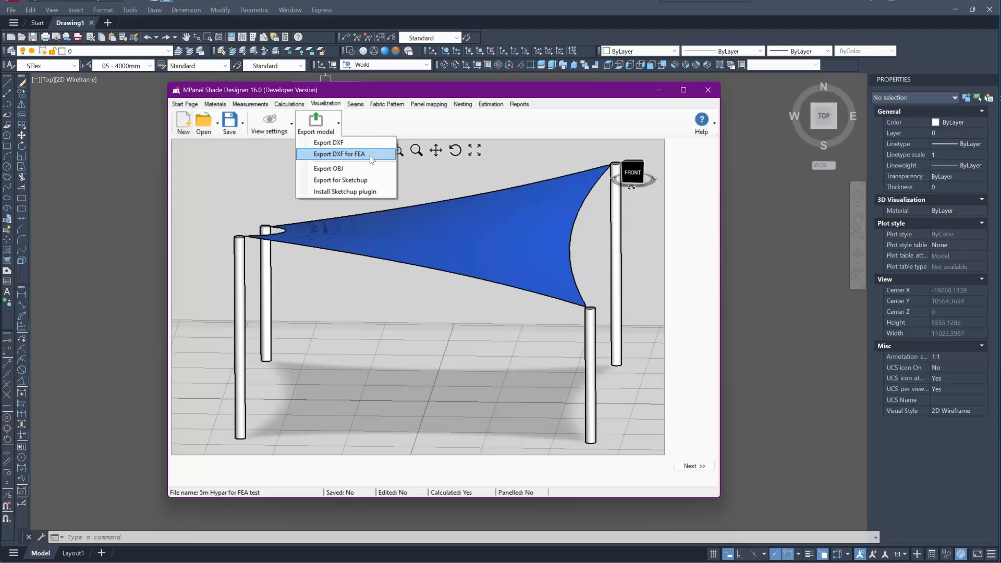
click(371, 158)
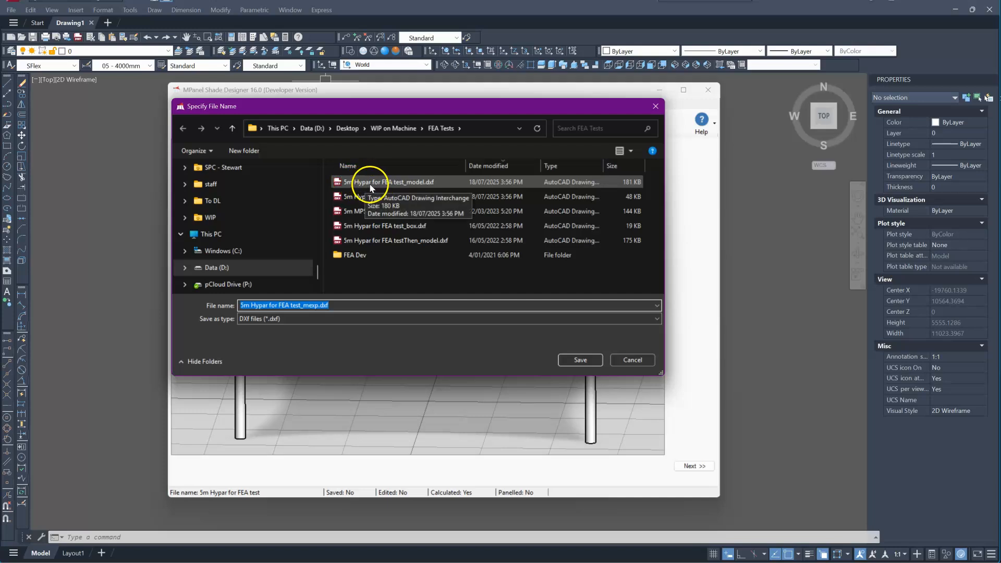
click(372, 184)
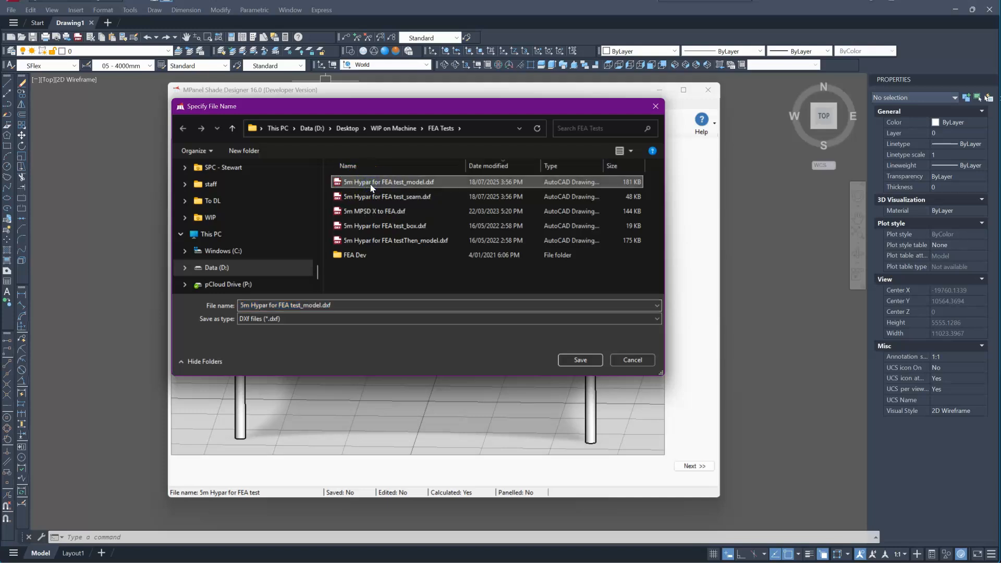
click(574, 365)
click(644, 231)
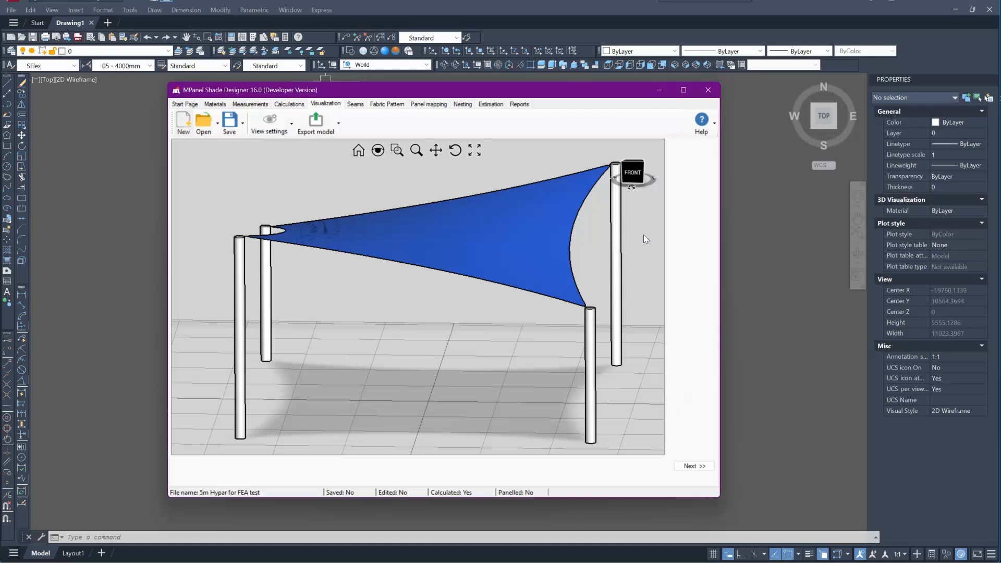
- Minimize the shade design window, switch to MPanel FEA-A and open the MPSD model import
click(657, 91)
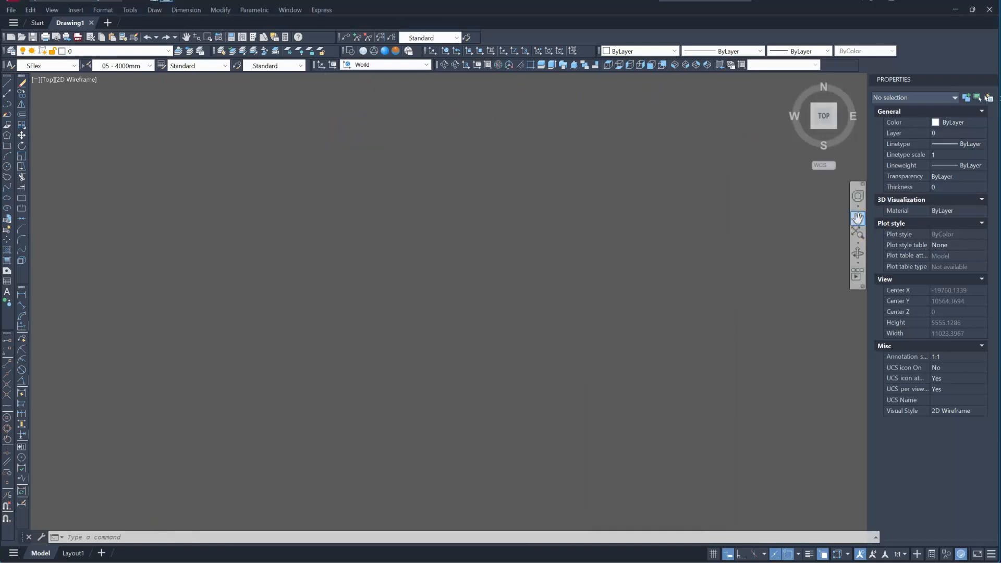
mouse_move(854, 123)
mouse_down()
mouse_move(398, 134)
mouse_move(306, 114)
mouse_move(445, 130)
mouse_up()
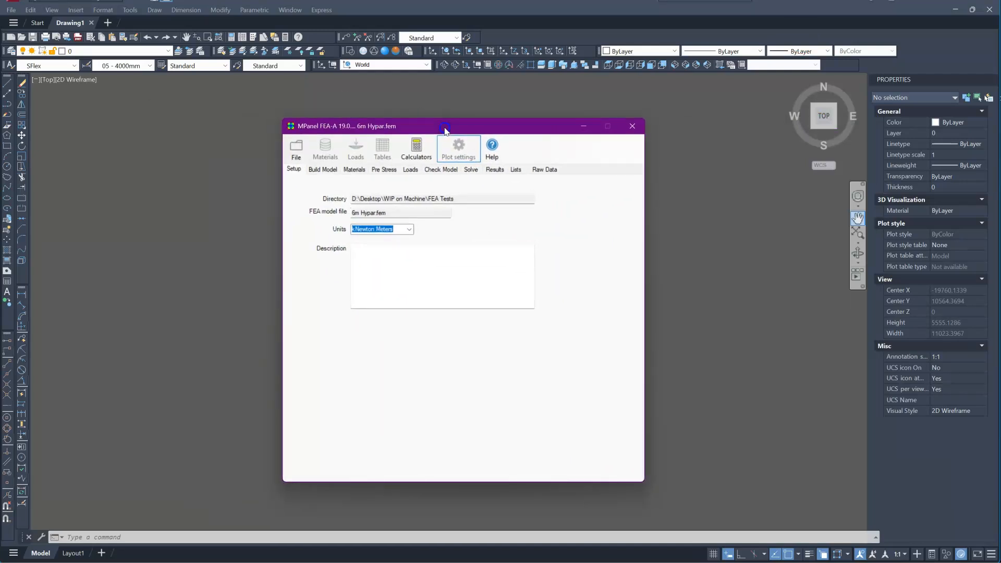
click(295, 146)
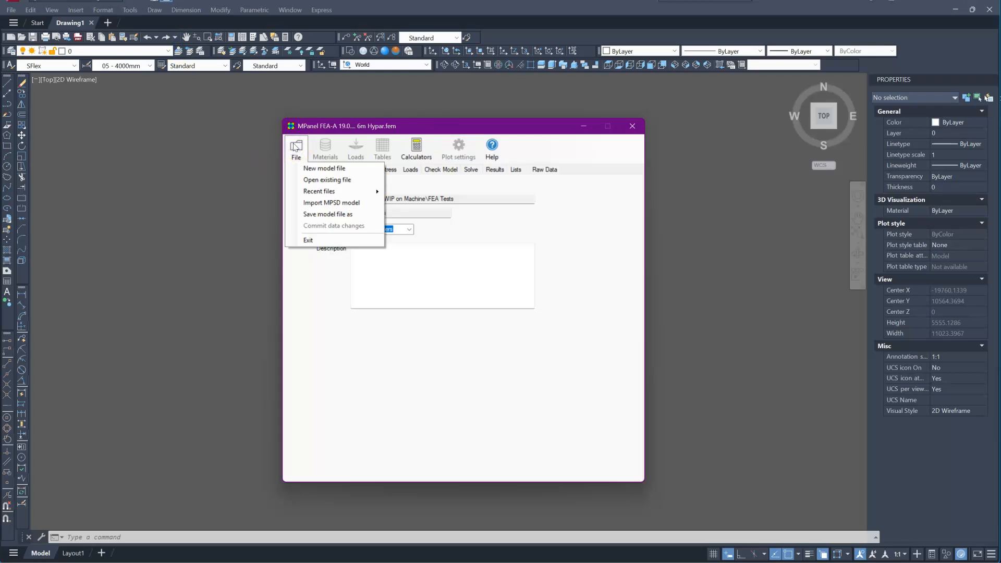
click(337, 204)
drag(245, 9, 426, 152)
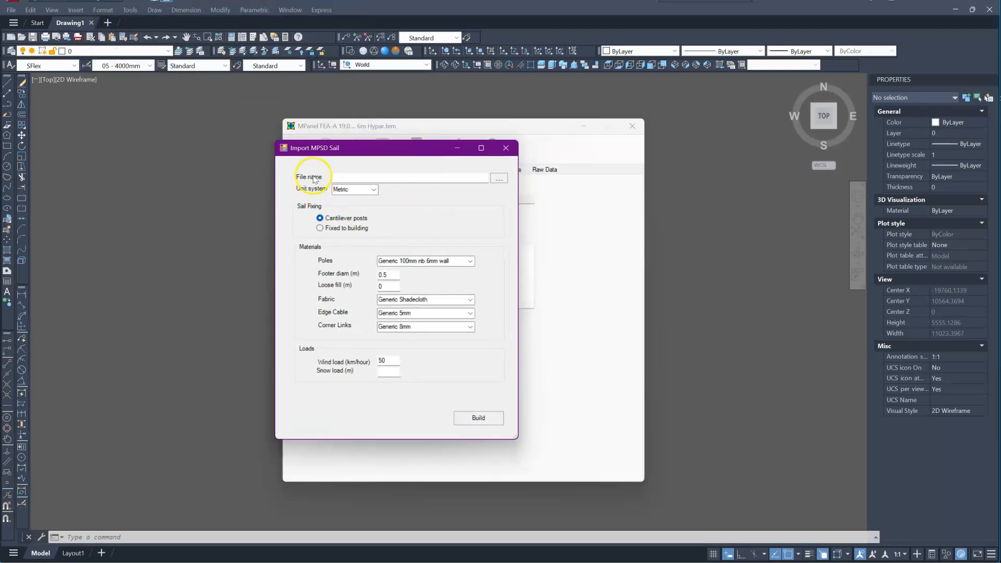
- Choose 5m Hypar for FEA test_model.dxf from the FEA Tests folder as the sail file to import
click(499, 182)
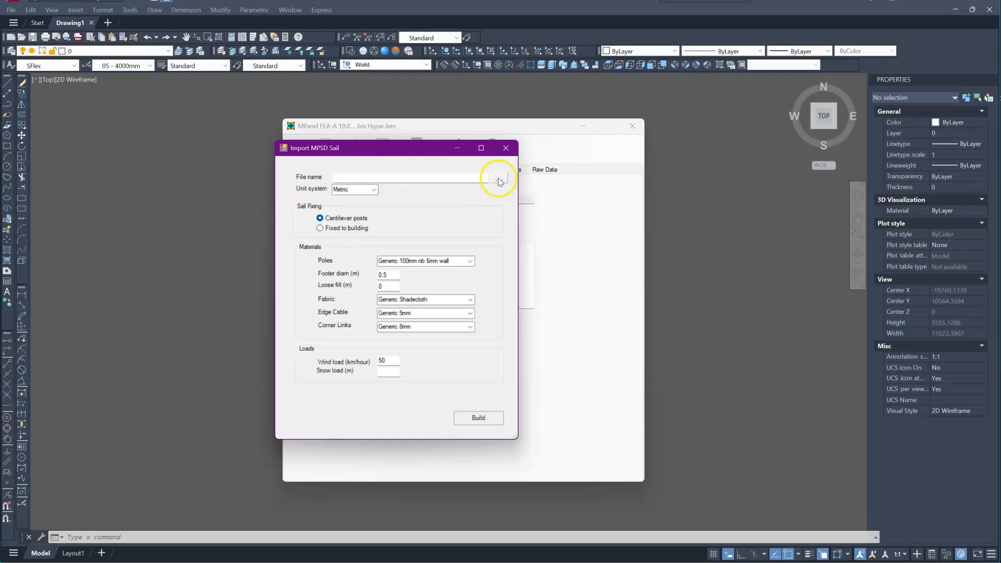
drag(573, 167, 539, 147)
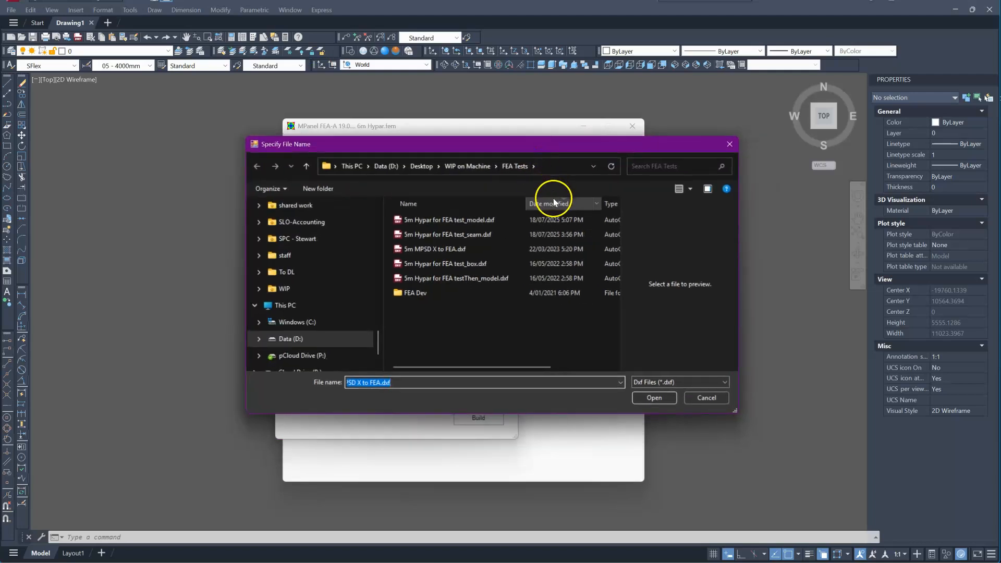
click(437, 220)
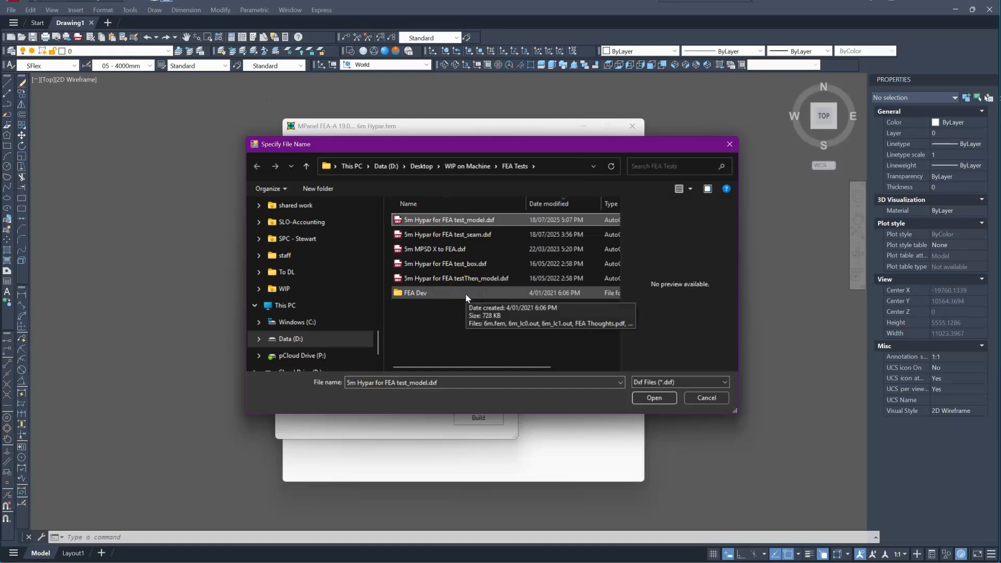
click(647, 398)
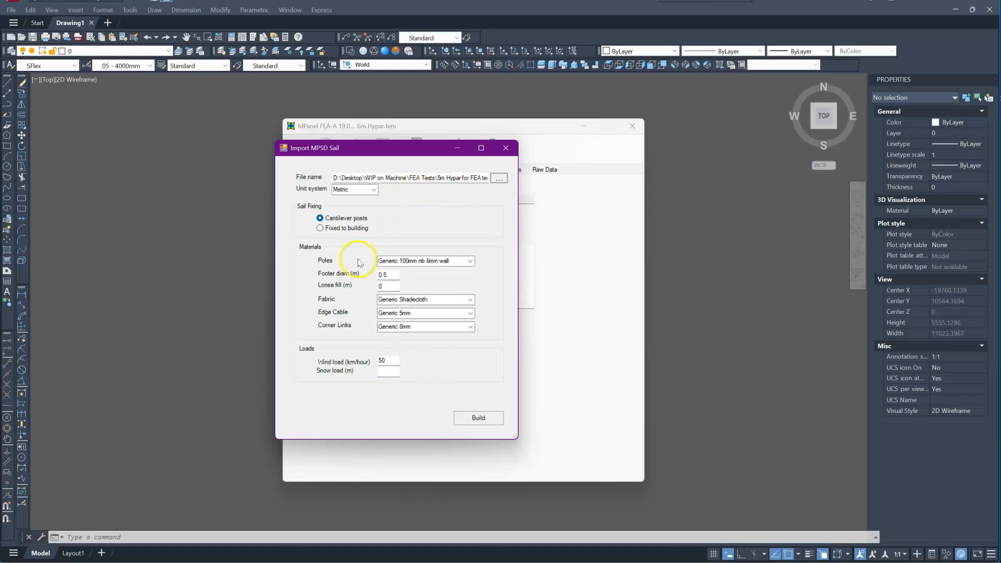
- Build the FEA model from the imported sail with the preset fixing, material and load settings, and accept the build summary
click(478, 418)
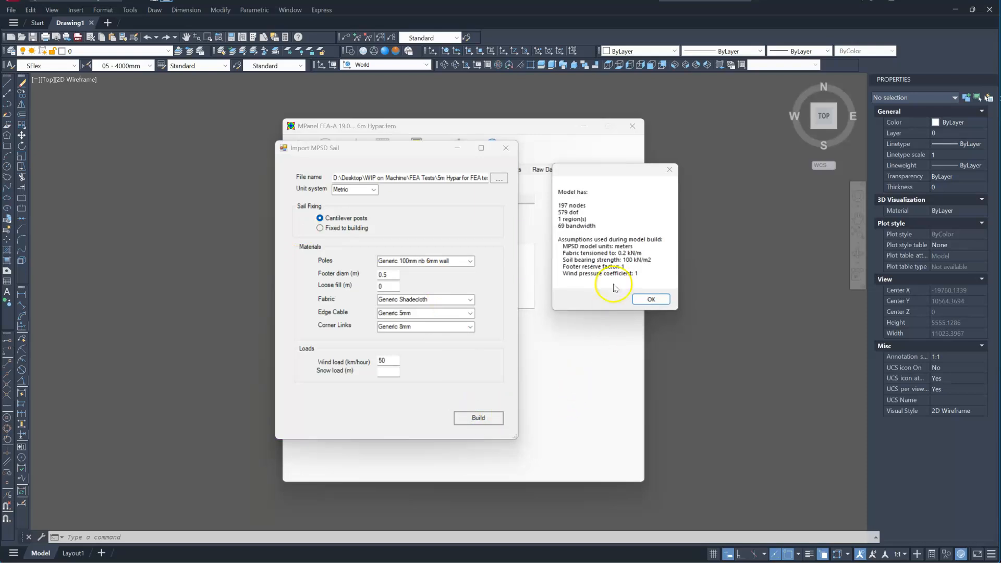
drag(620, 179, 603, 291)
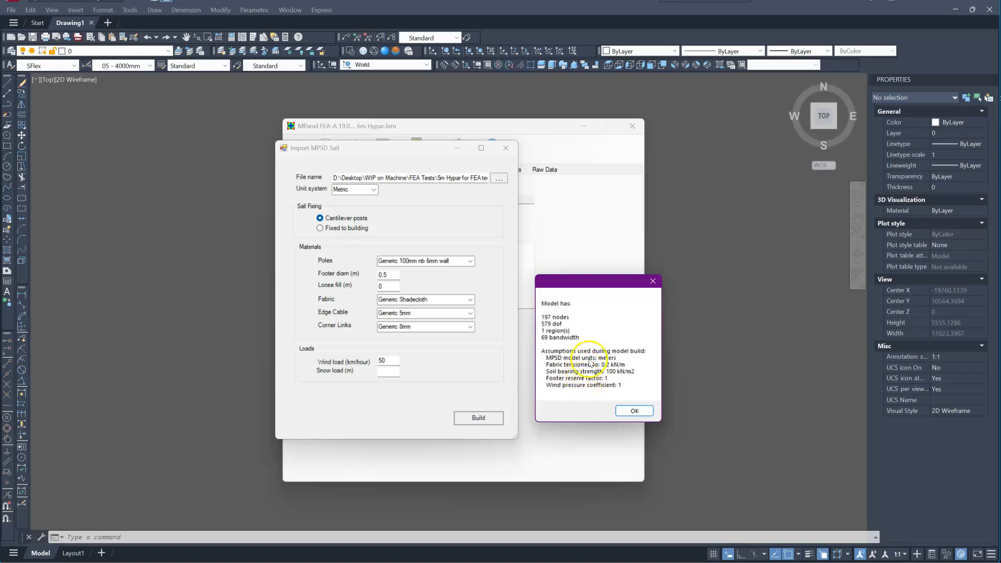
click(635, 411)
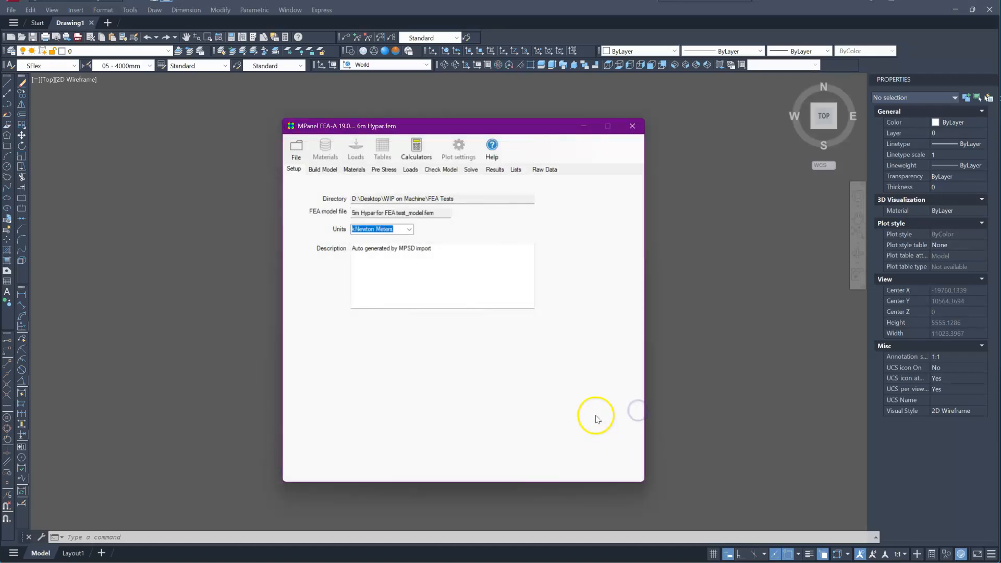
- Review the imported model's build settings, material properties, pre-stress values and Load Case 1 membrane loads
drag(510, 126, 410, 141)
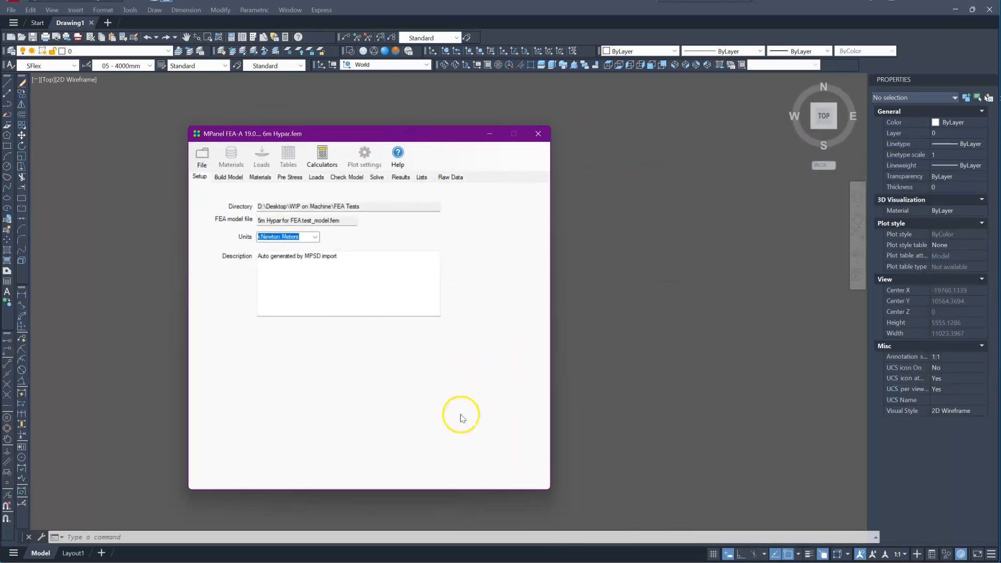
drag(386, 134, 516, 122)
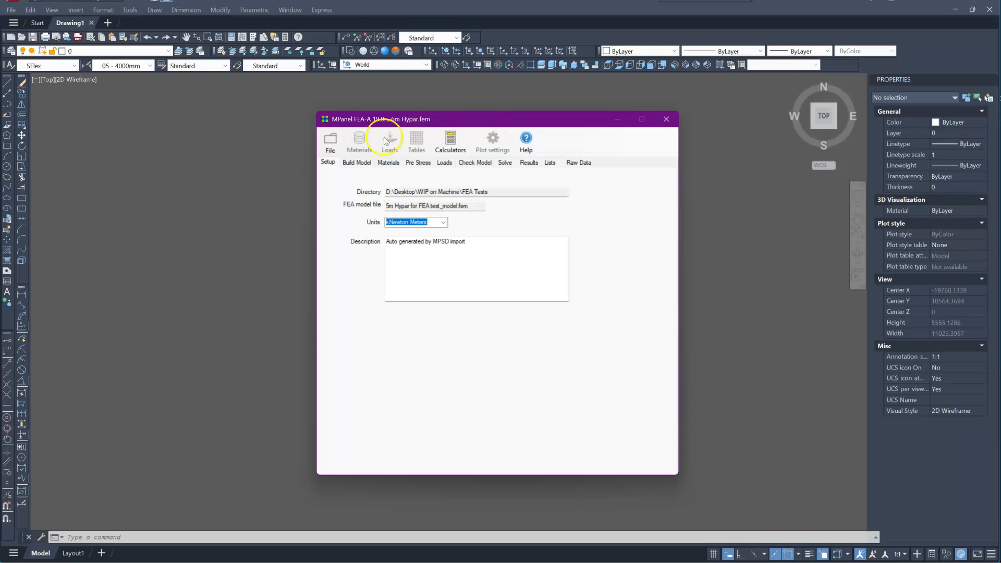
click(357, 162)
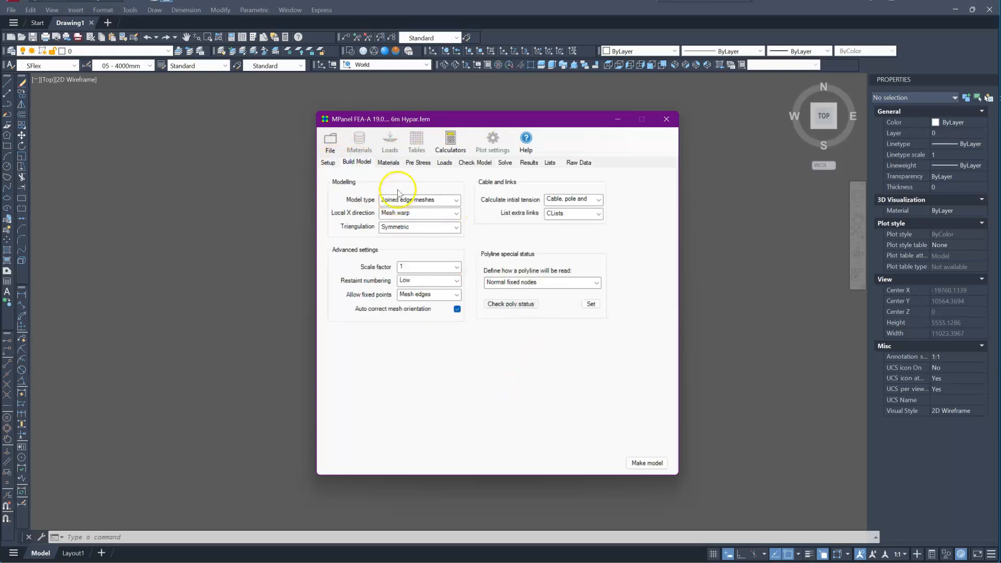
click(387, 163)
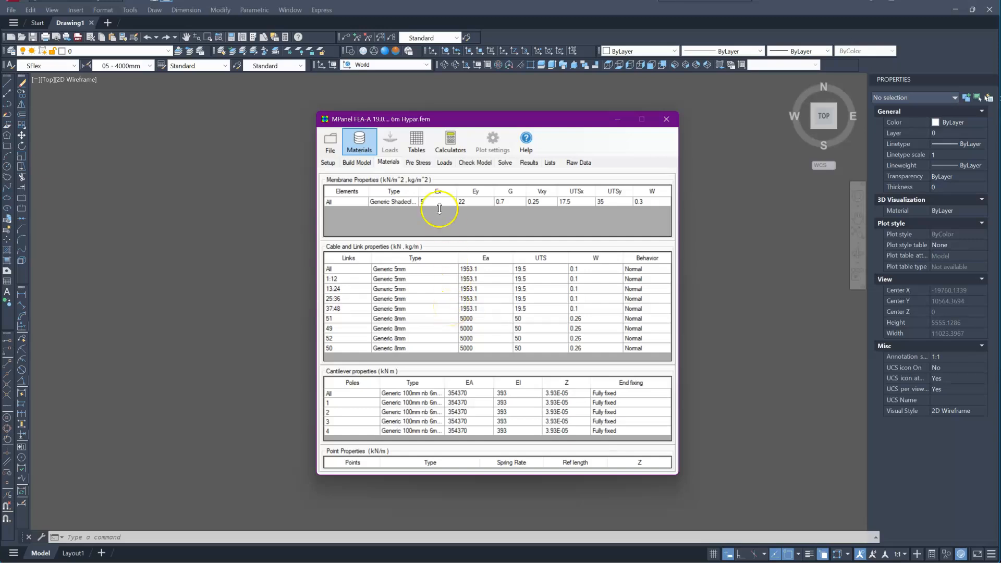
click(421, 163)
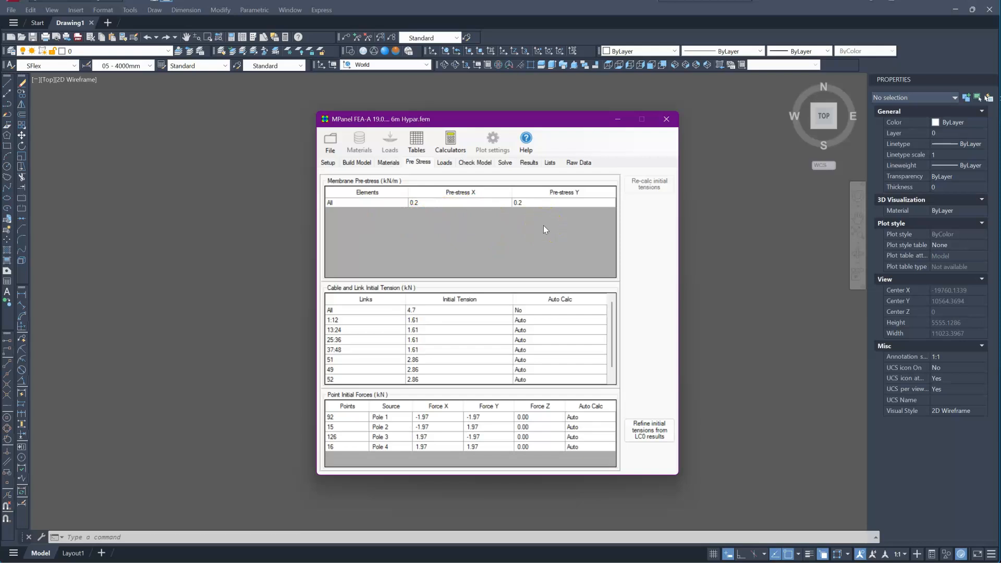
click(445, 163)
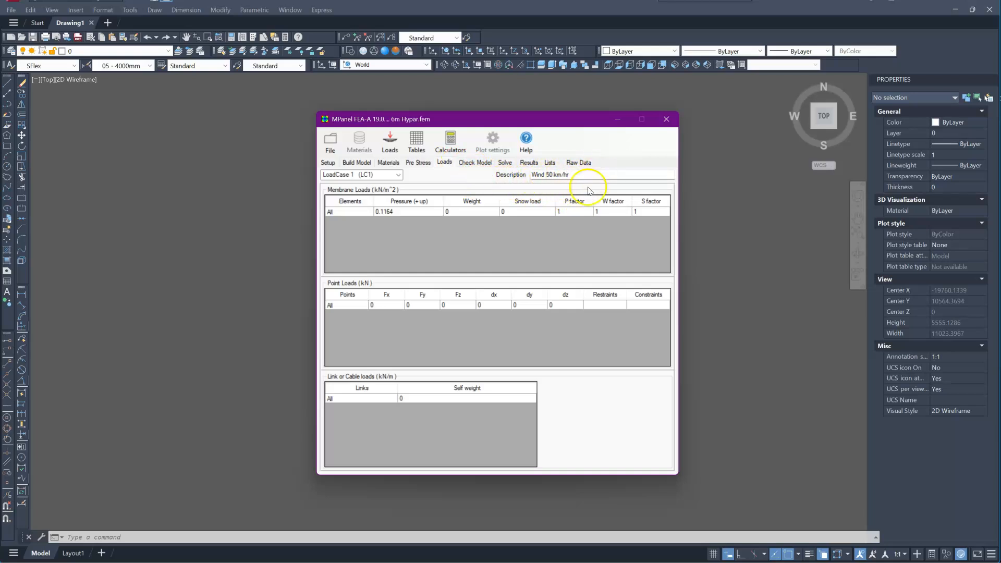
click(417, 213)
click(509, 249)
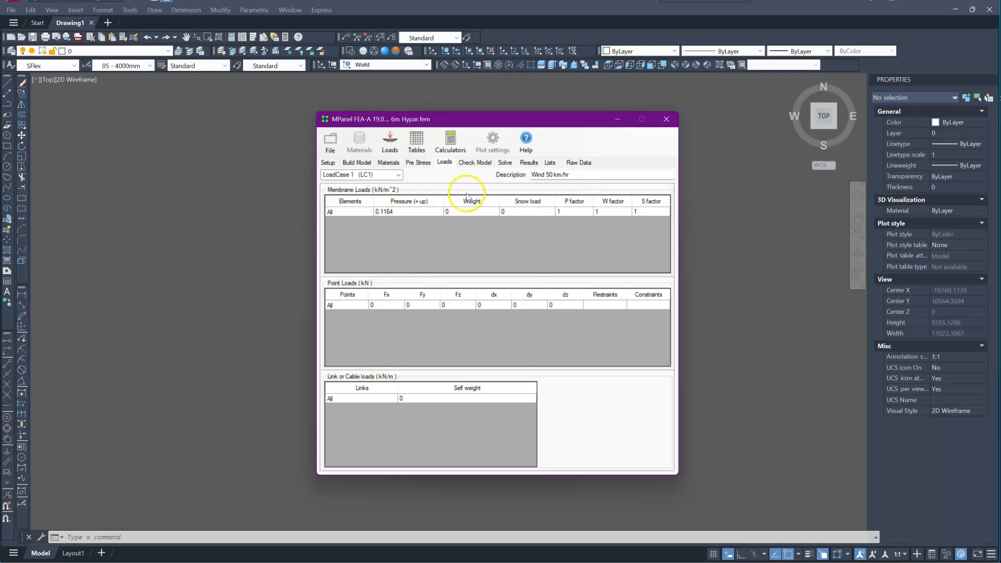
- Solve the model for Pre-Stress Only (LC0) and save the results
click(505, 163)
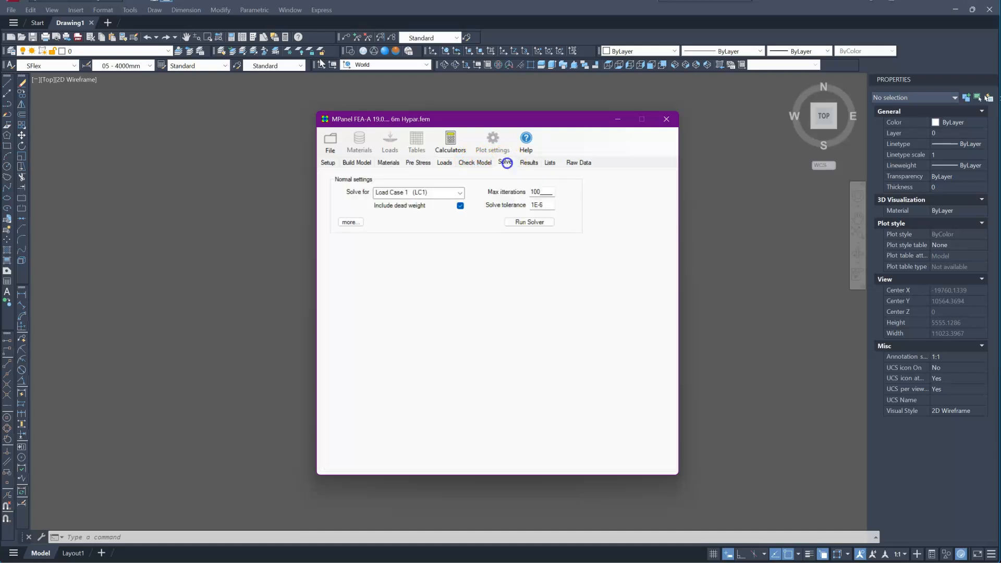
click(460, 193)
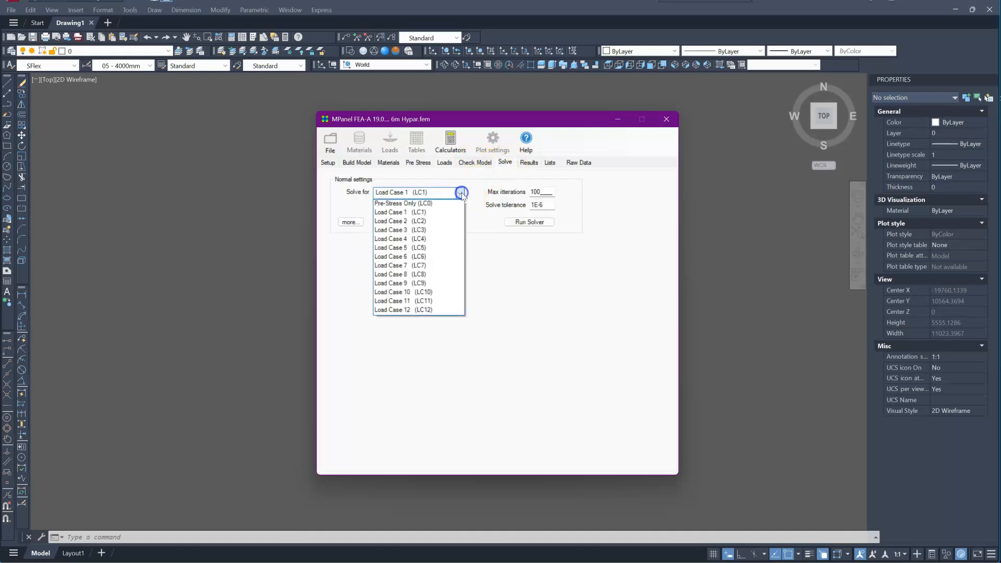
click(417, 204)
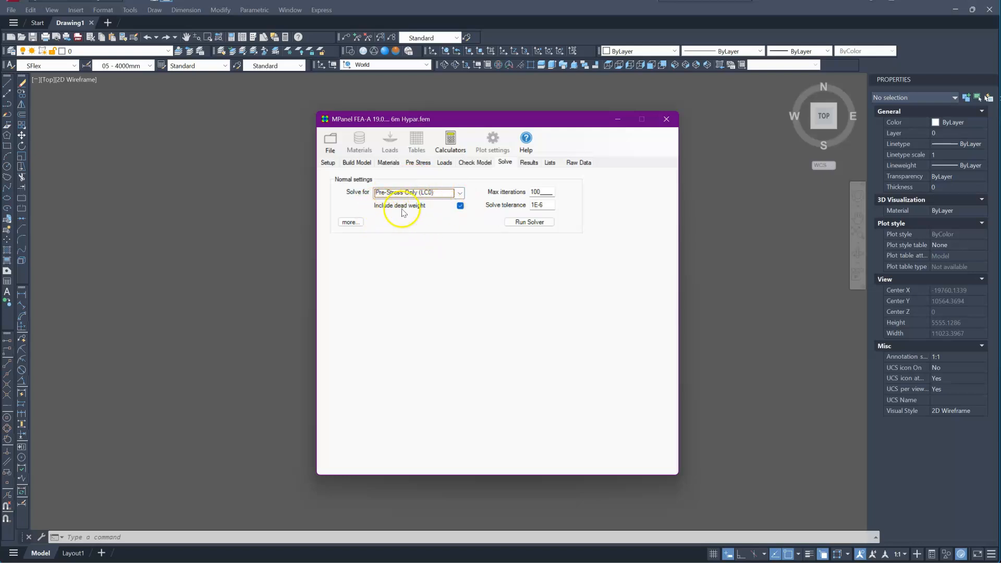
click(527, 223)
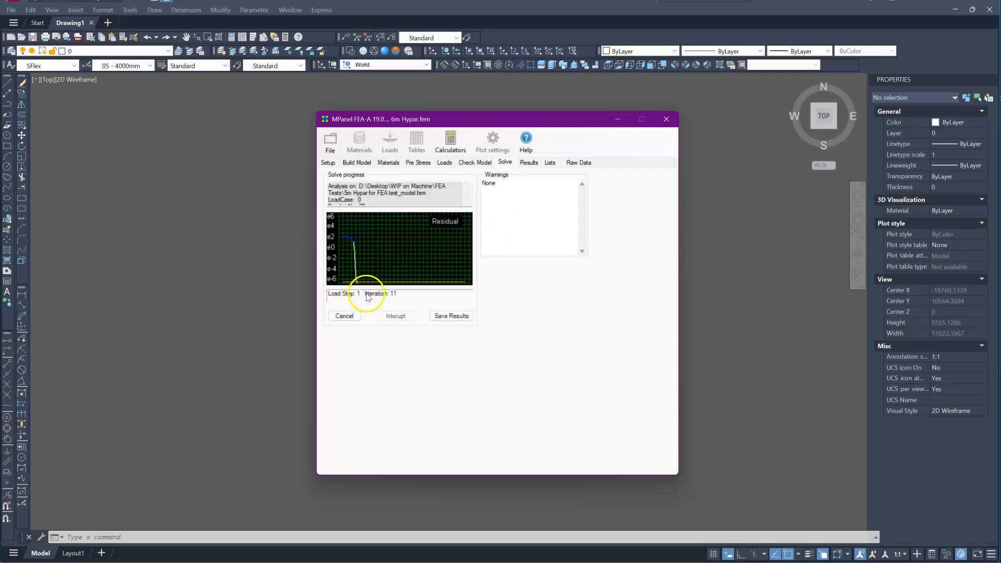
click(453, 317)
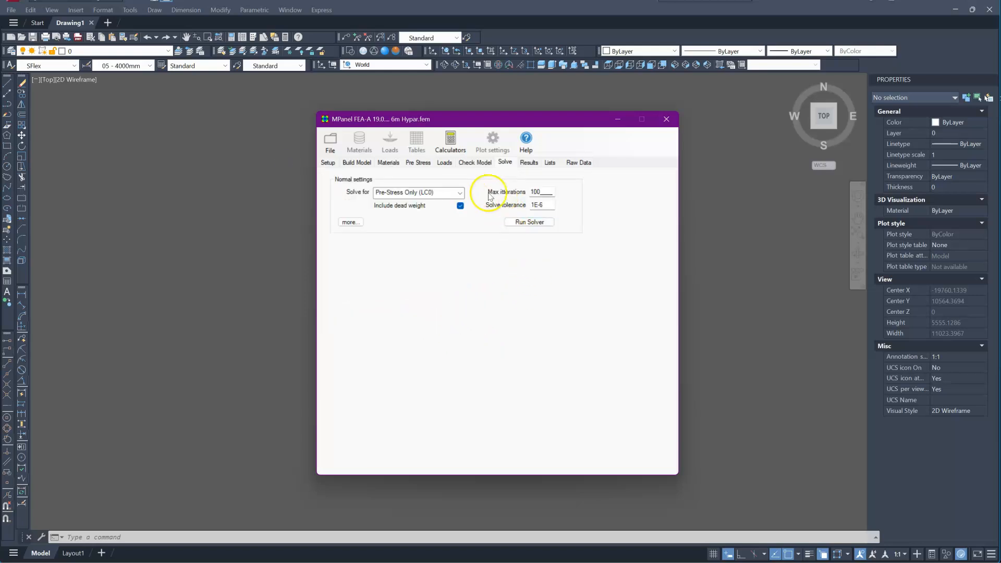
- Solve the model for Load Case 1 (LC1) with the maximum iterations set to 1000, and save the results
click(460, 193)
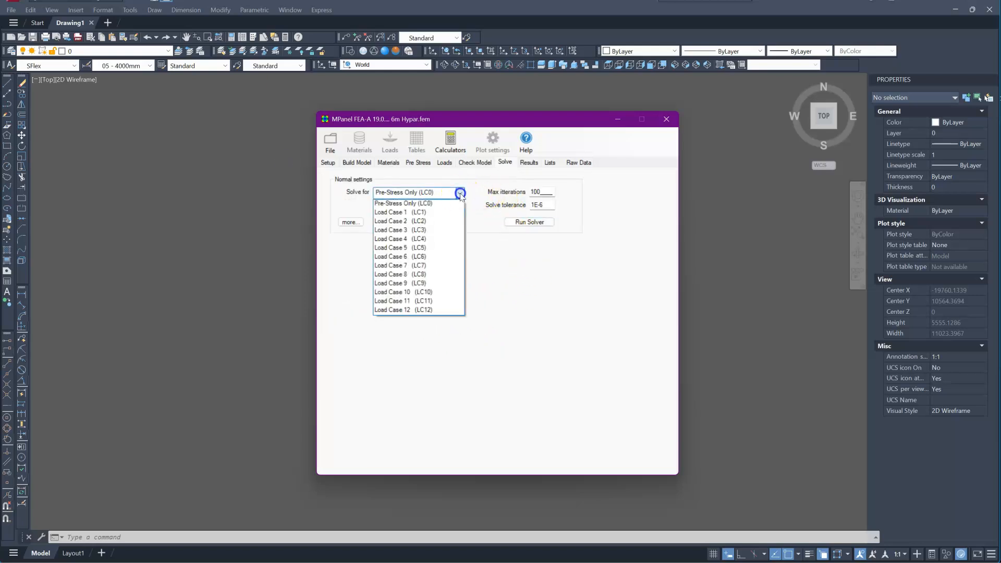
click(404, 212)
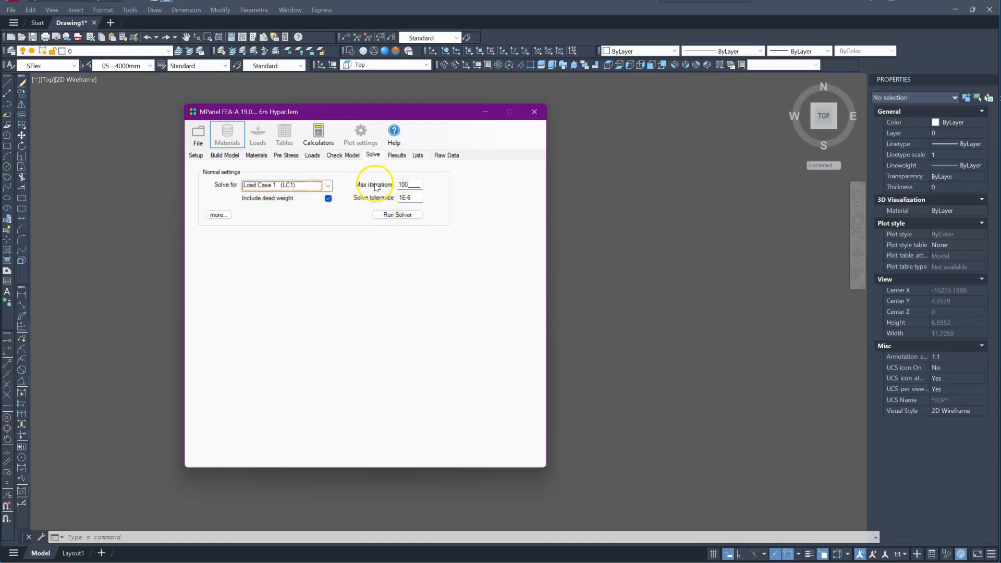
click(403, 184)
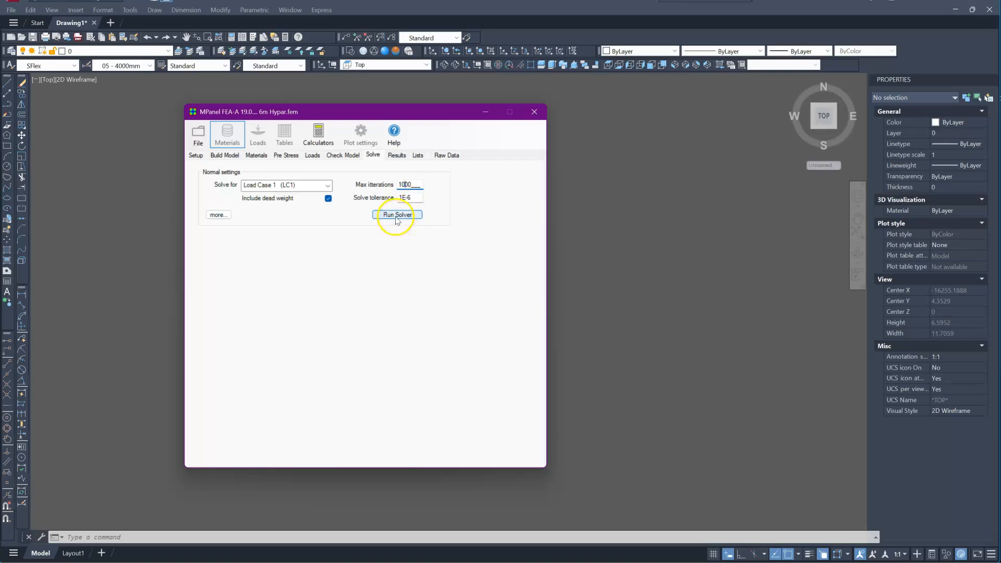
click(397, 220)
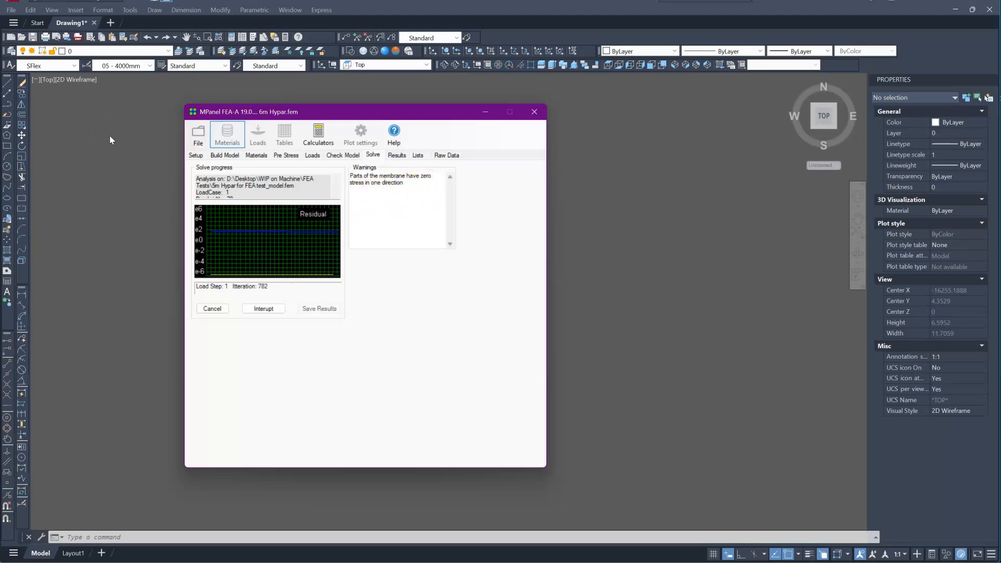
click(324, 309)
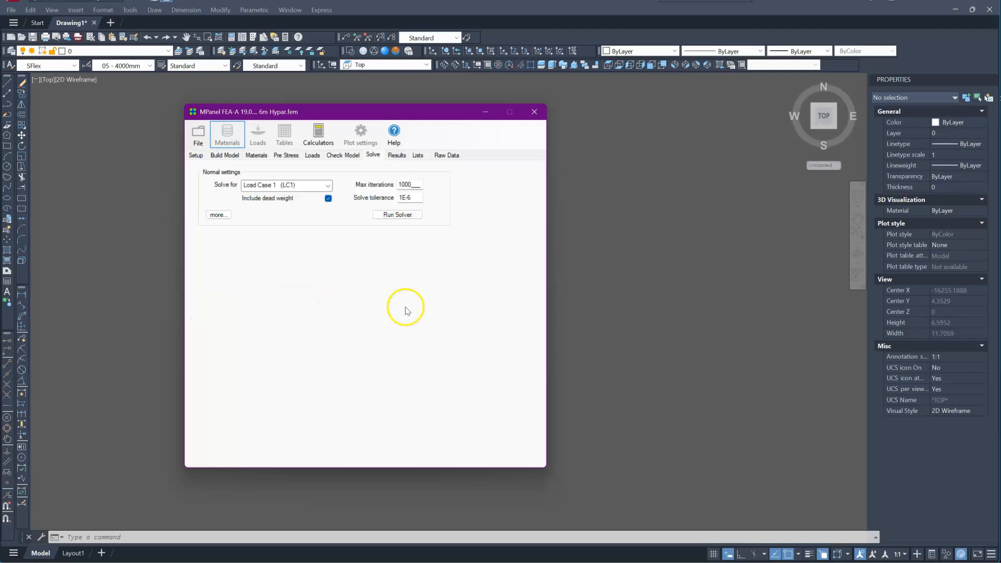
- Open the analysis results, move the FEA window clear of the drawing area, and choose LoadCase 0 (LC0) for plotting
click(396, 154)
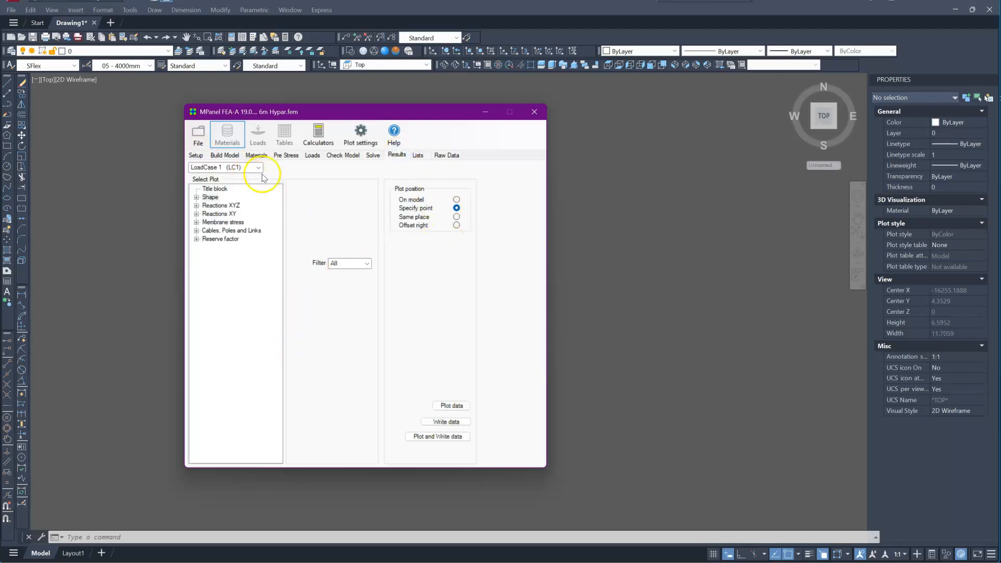
drag(390, 119, 239, 127)
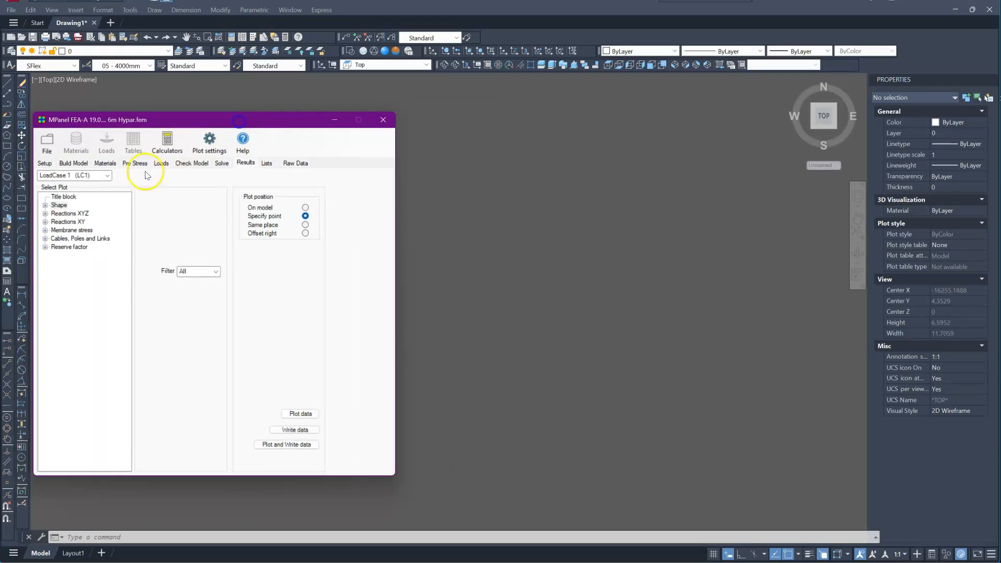
click(112, 176)
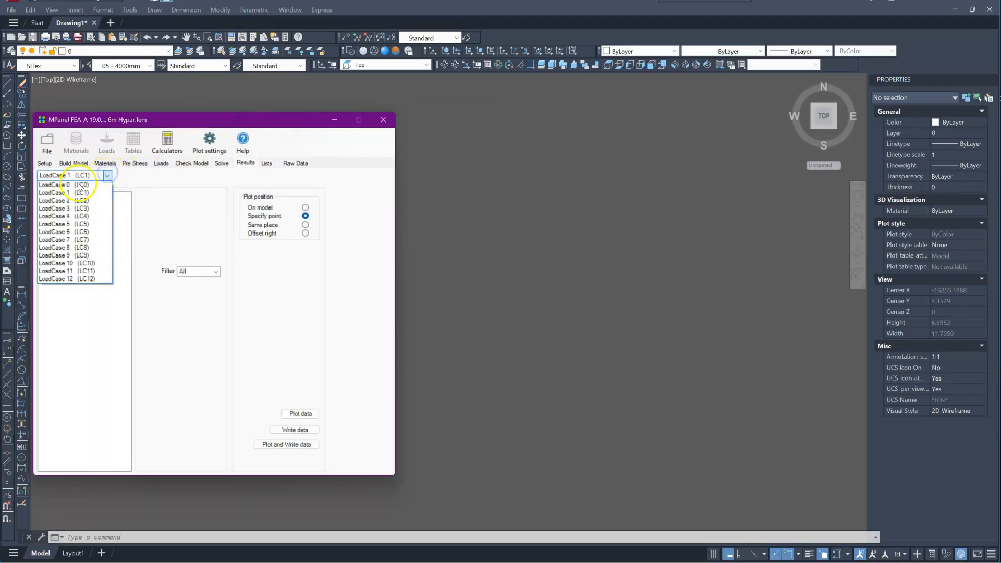
click(80, 183)
click(107, 175)
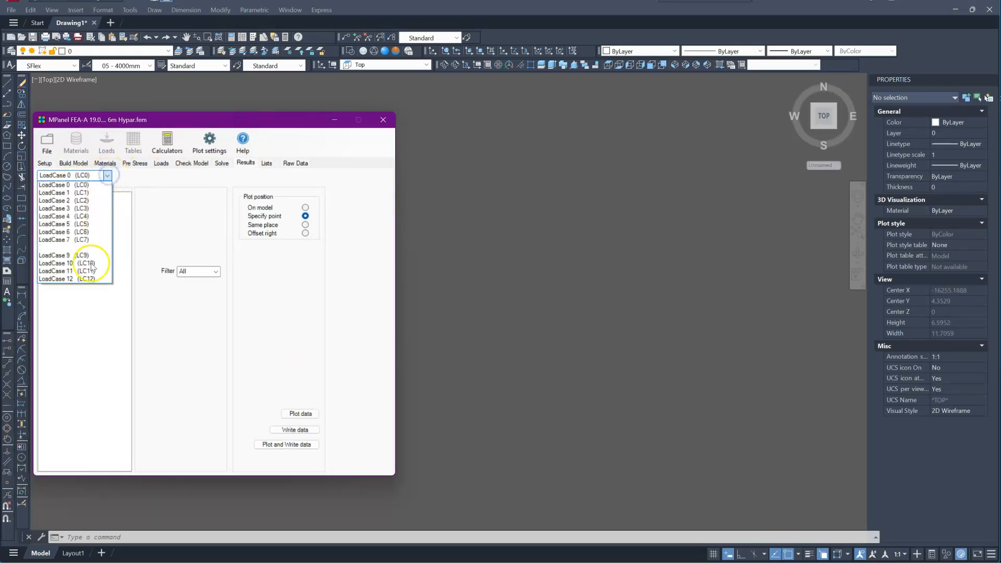
click(176, 231)
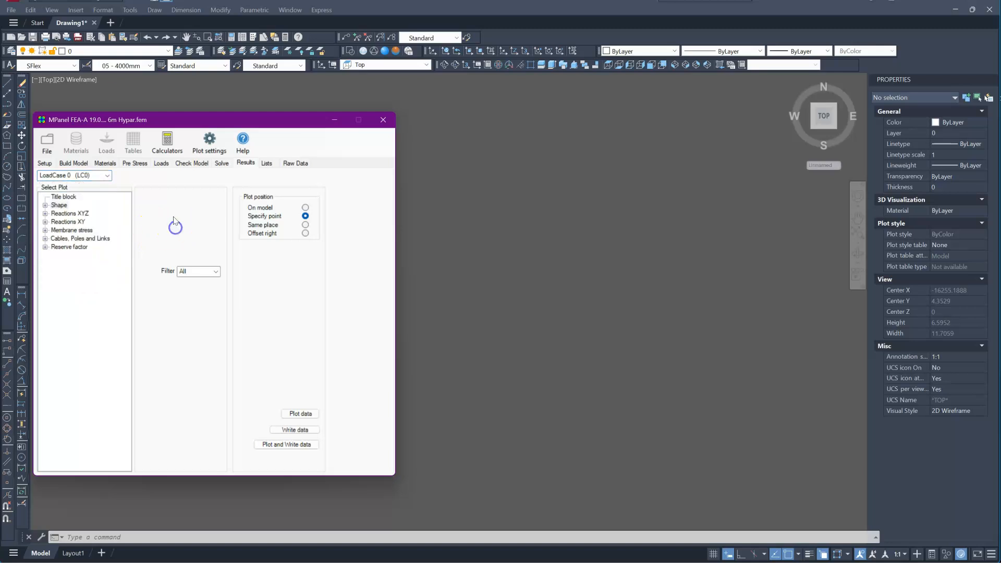
- Review the plot types available under Shape, Reactions XYZ, Membrane stress and Reserve factor
click(45, 206)
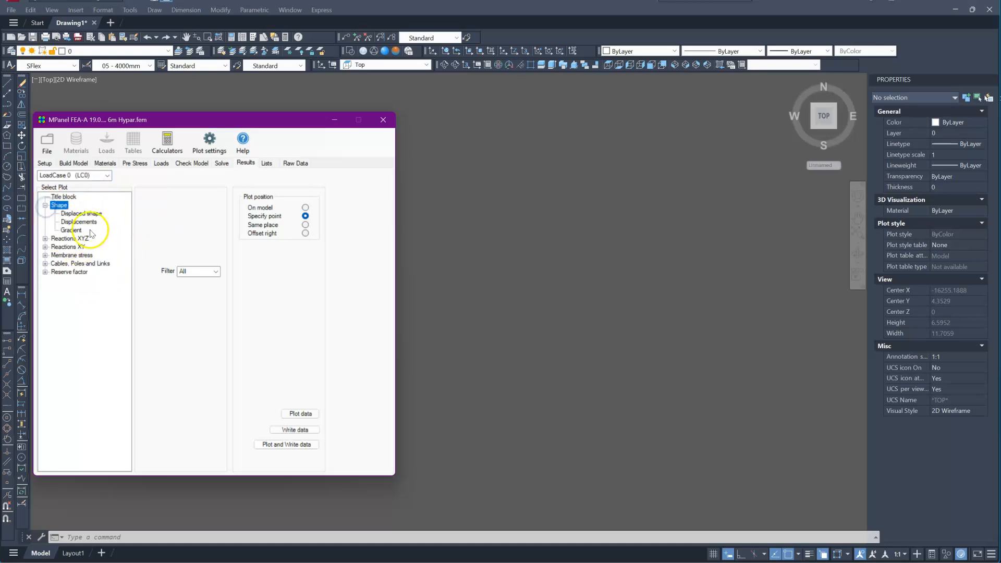
click(45, 239)
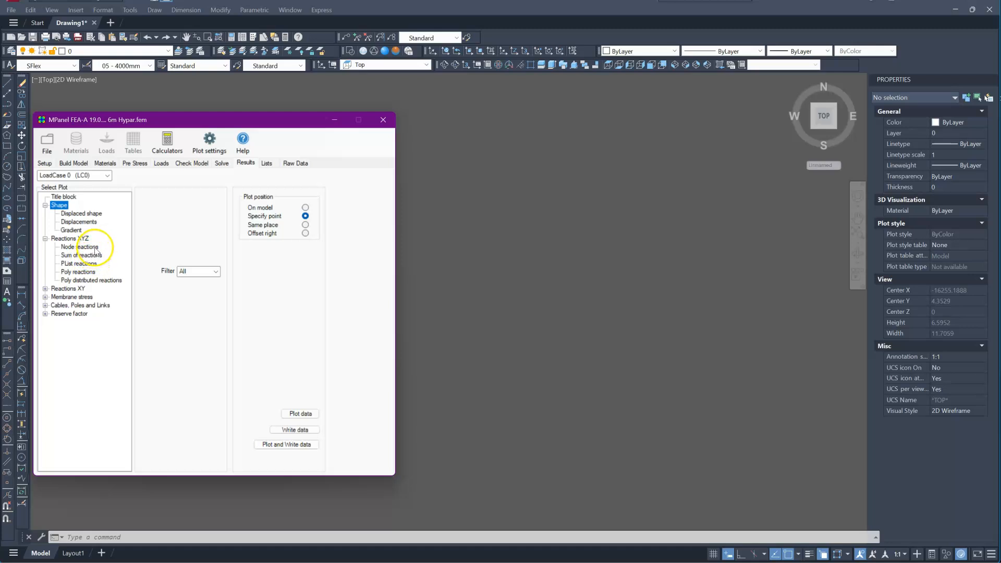
click(46, 297)
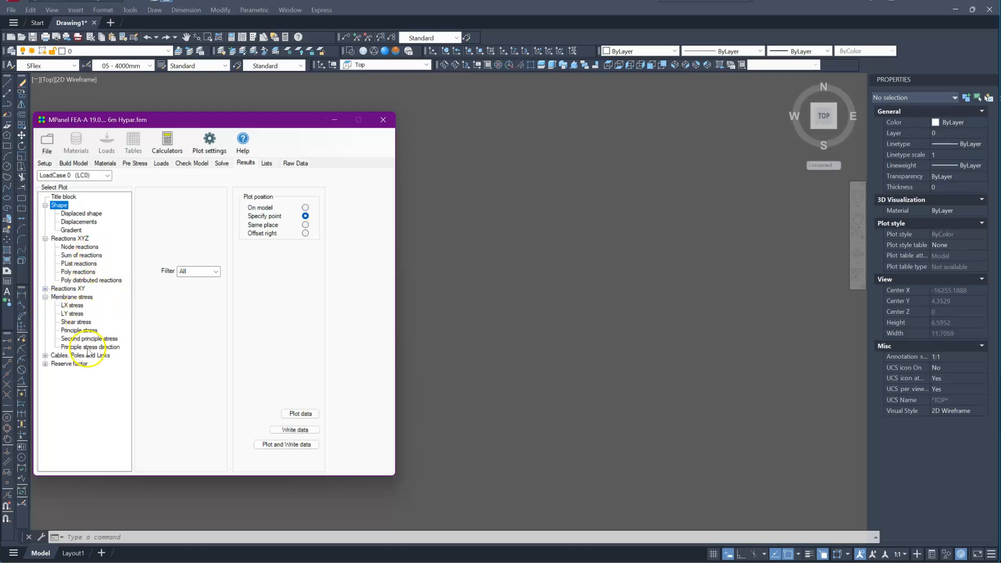
click(45, 297)
click(45, 314)
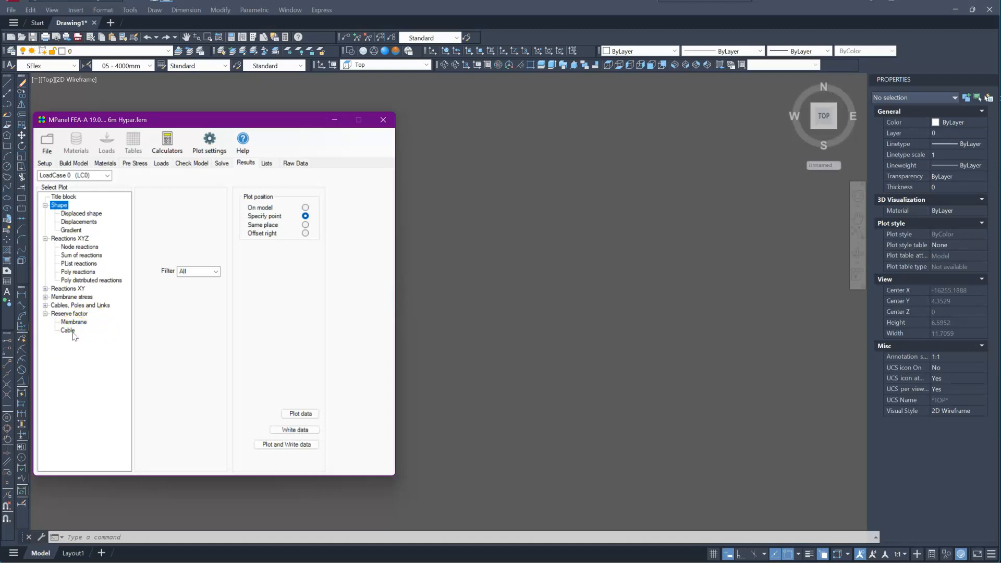
- Plot the LoadCase 0 displaced shape at scale factor 1 in an empty drawing area, and check it in front view
click(89, 215)
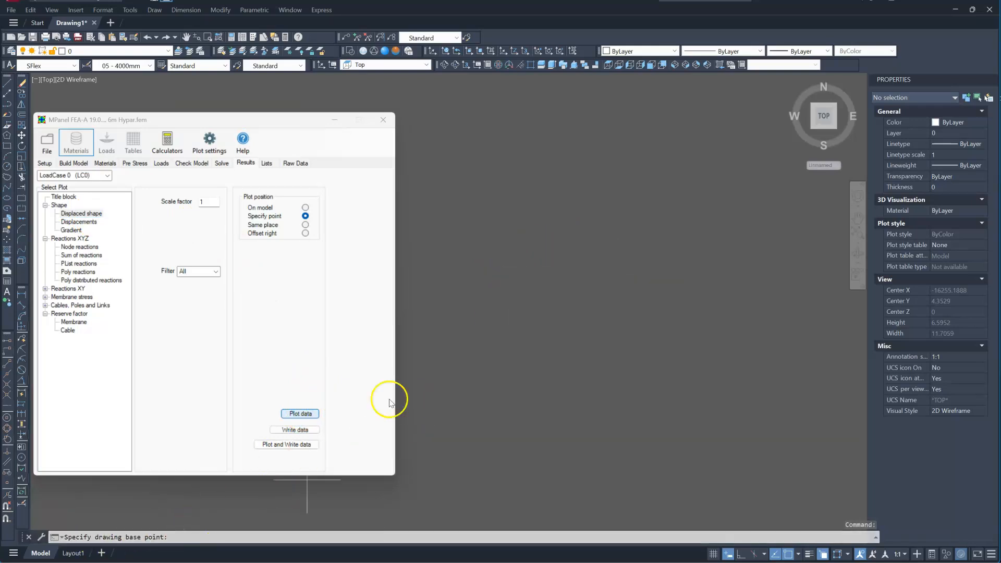
click(509, 225)
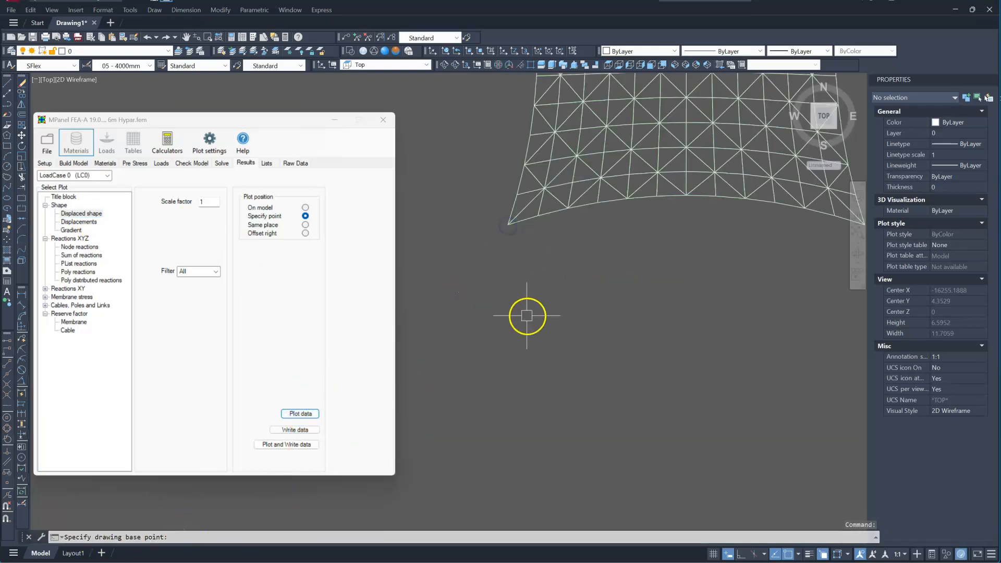
scroll(504, 292, down, 4)
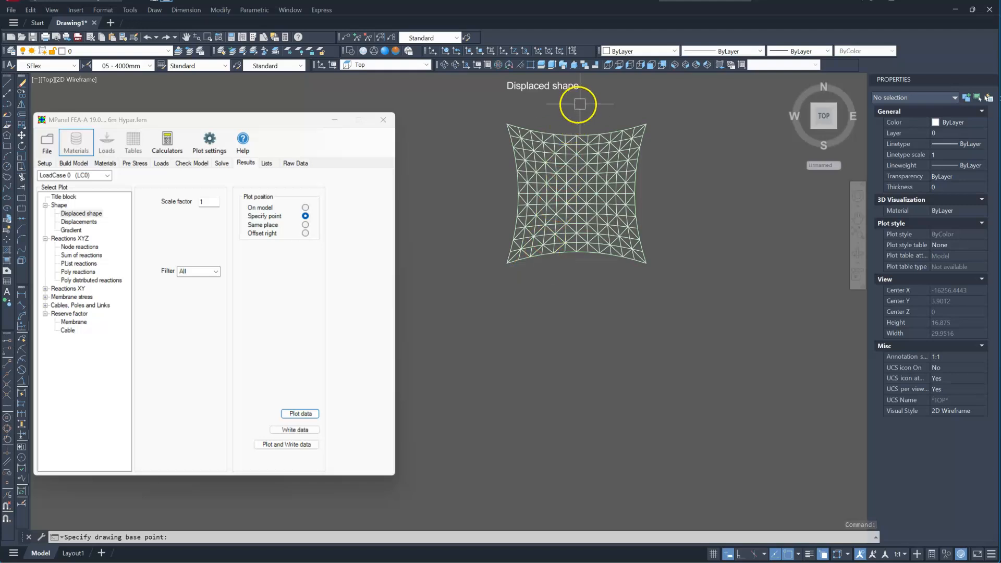
click(651, 65)
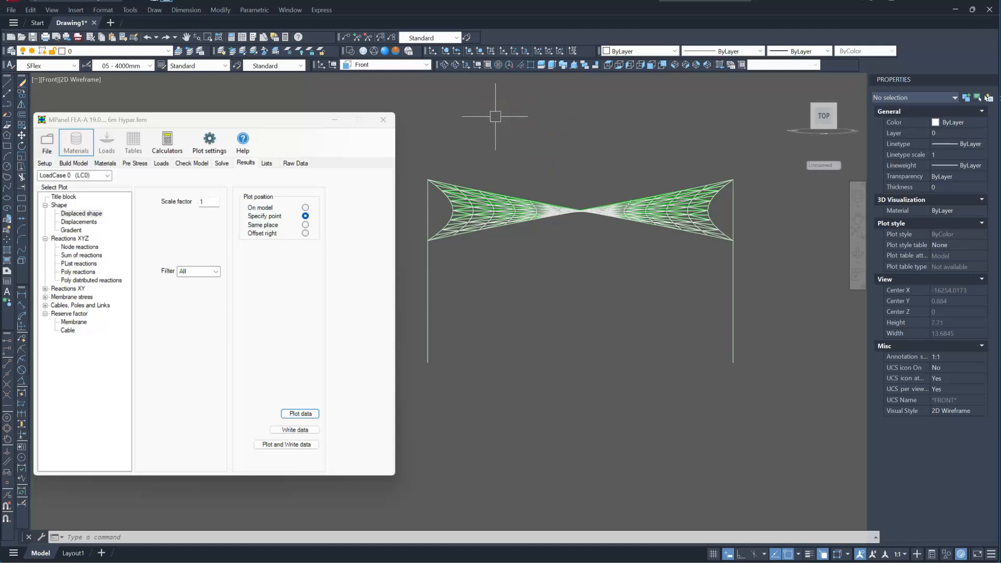
click(601, 79)
click(608, 68)
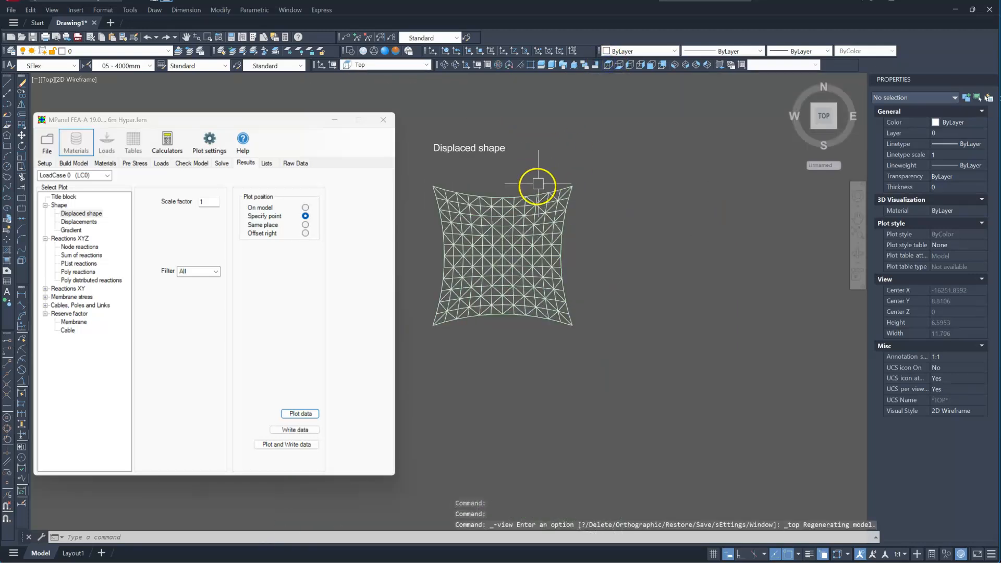
- Plot the LoadCase 1 displaced shape at scale factor 1 to the right of the LoadCase 0 plot, and inspect it in front view
click(108, 176)
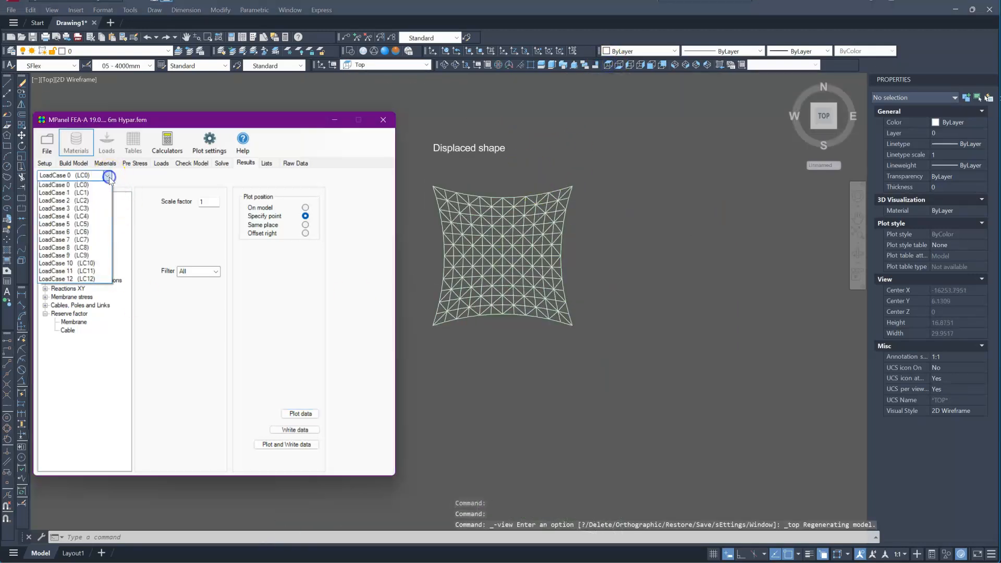
click(73, 193)
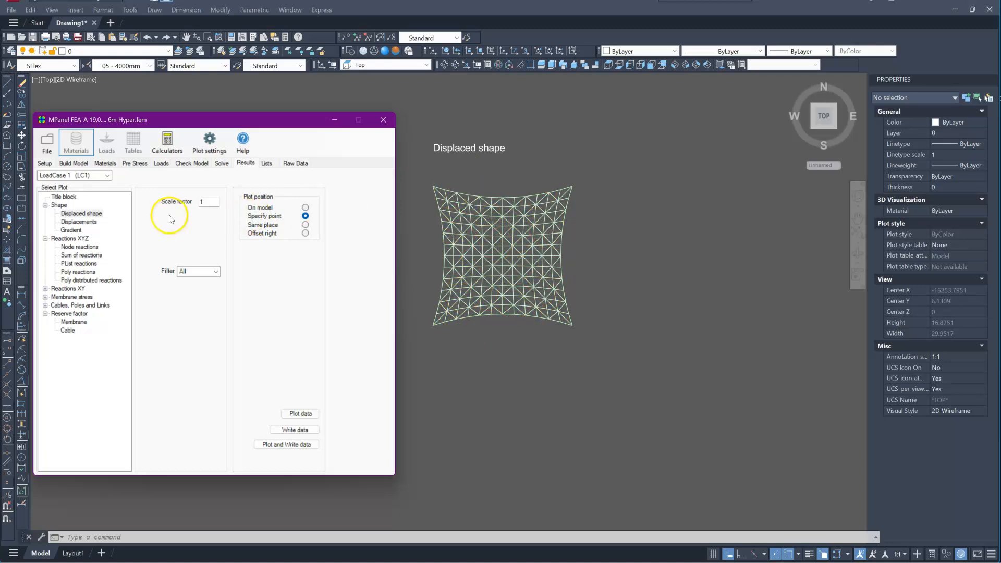
click(307, 414)
click(649, 320)
scroll(806, 200, up, 4)
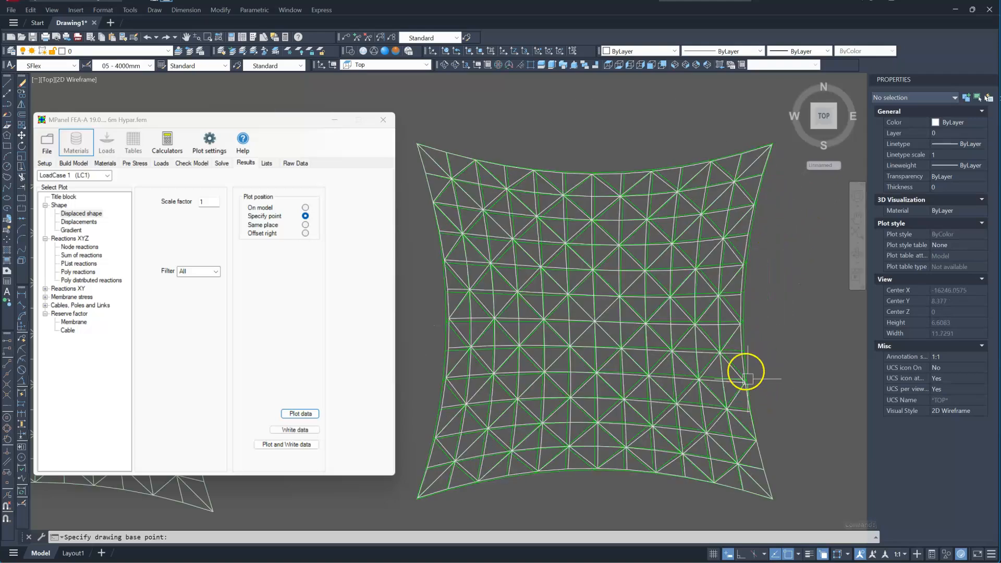
click(651, 64)
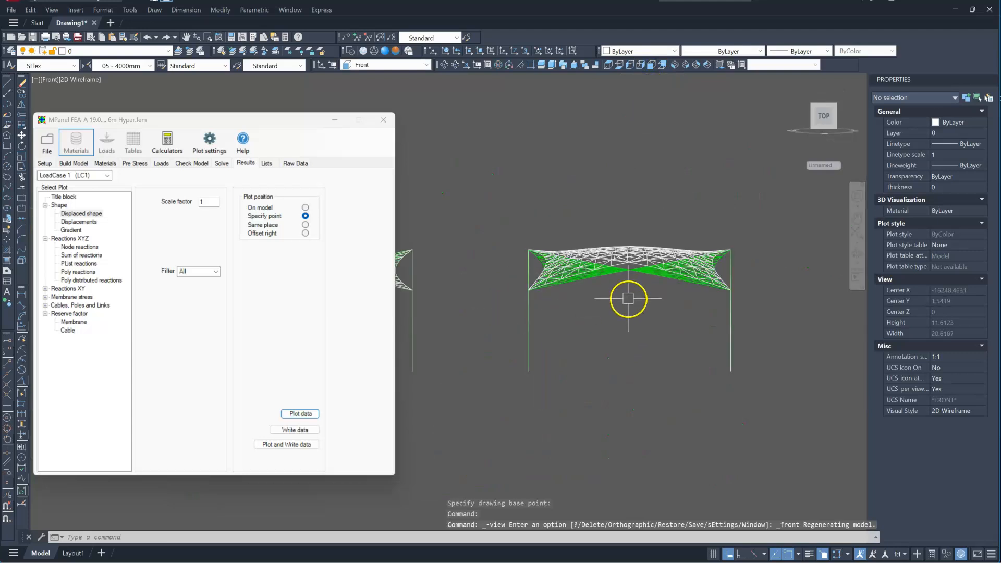
scroll(628, 299, up, 4)
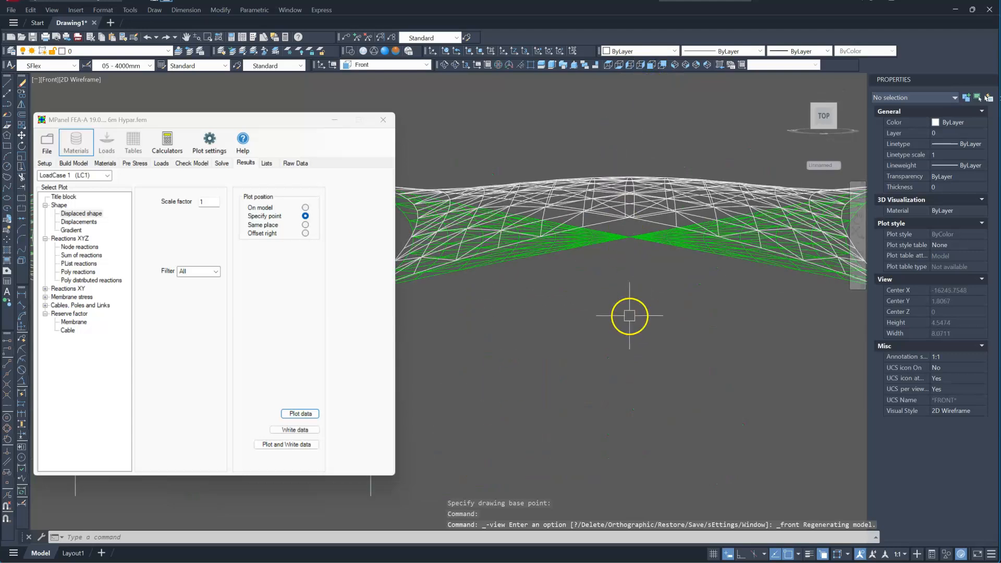
click(824, 104)
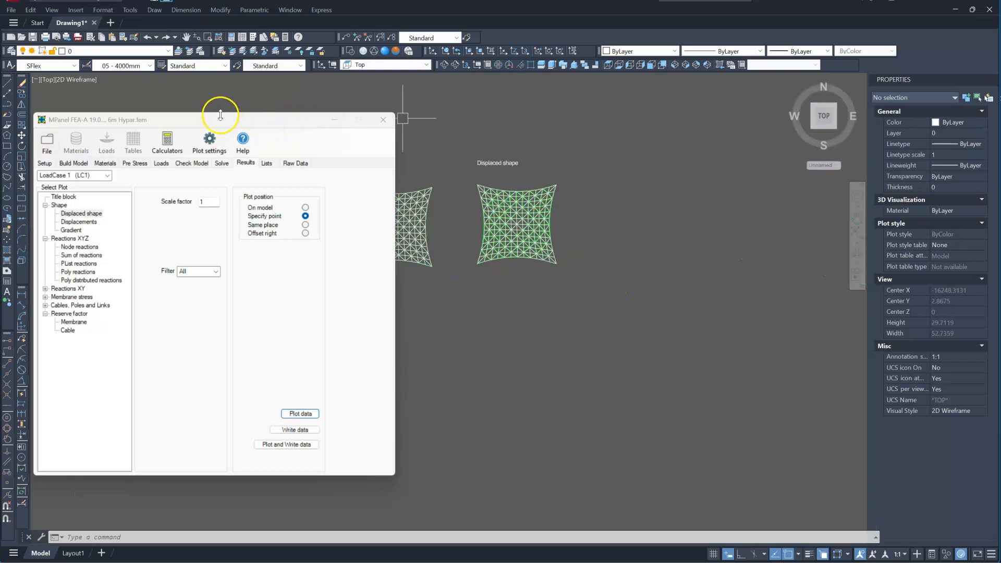
- Draw the standard Hypar plot set with header for all load cases, to the right of the displaced shape plots
click(208, 142)
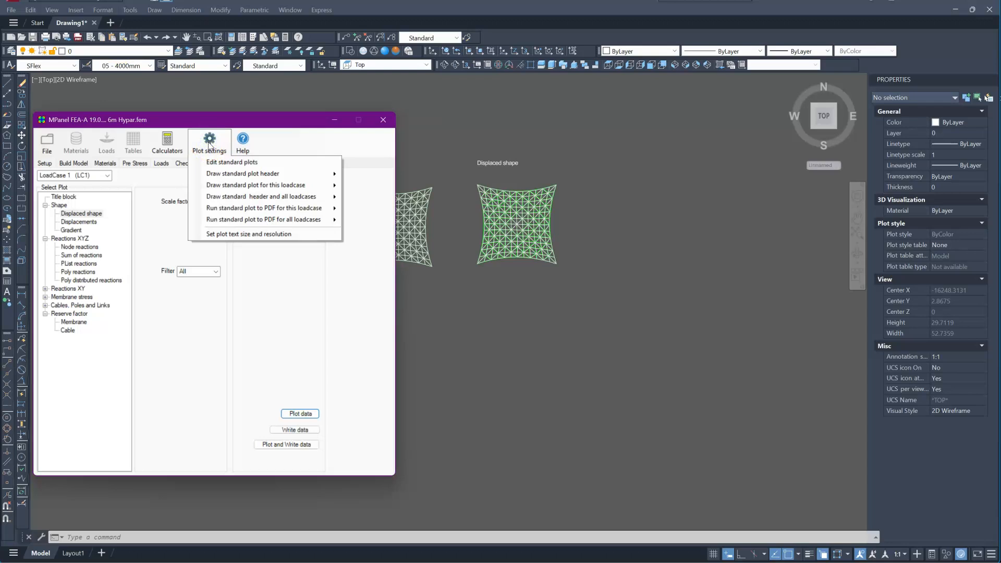
click(232, 198)
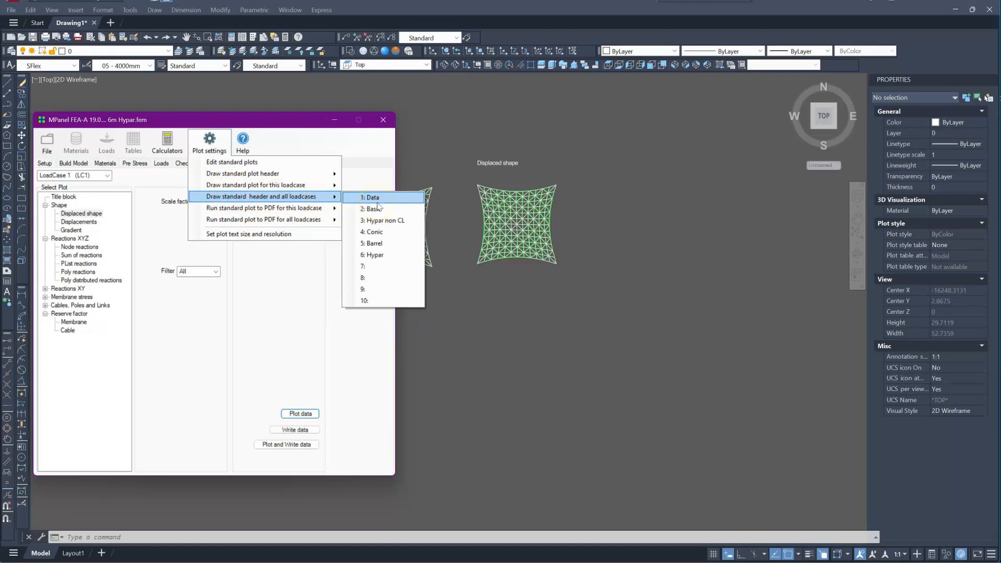
click(386, 255)
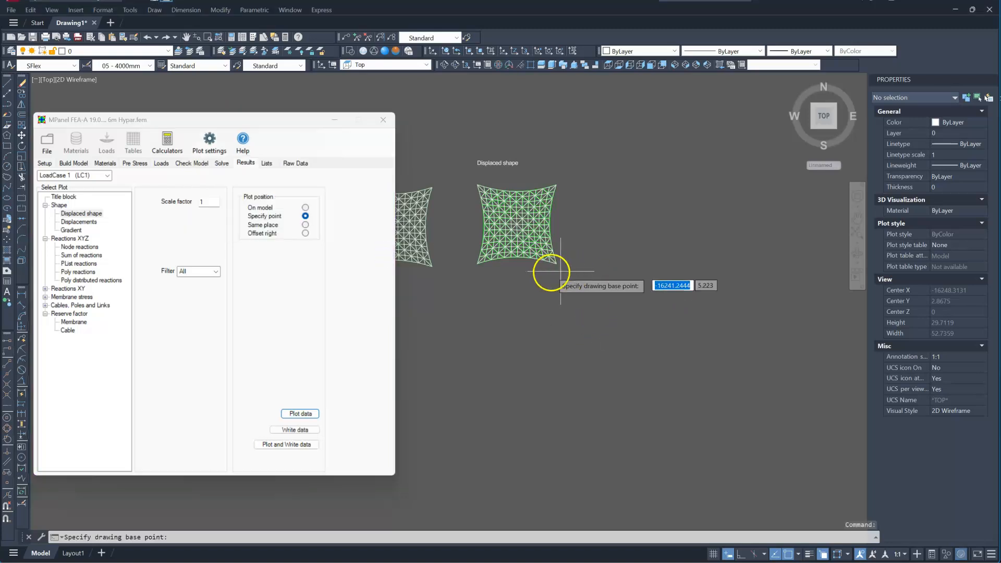
scroll(553, 292, down, 2)
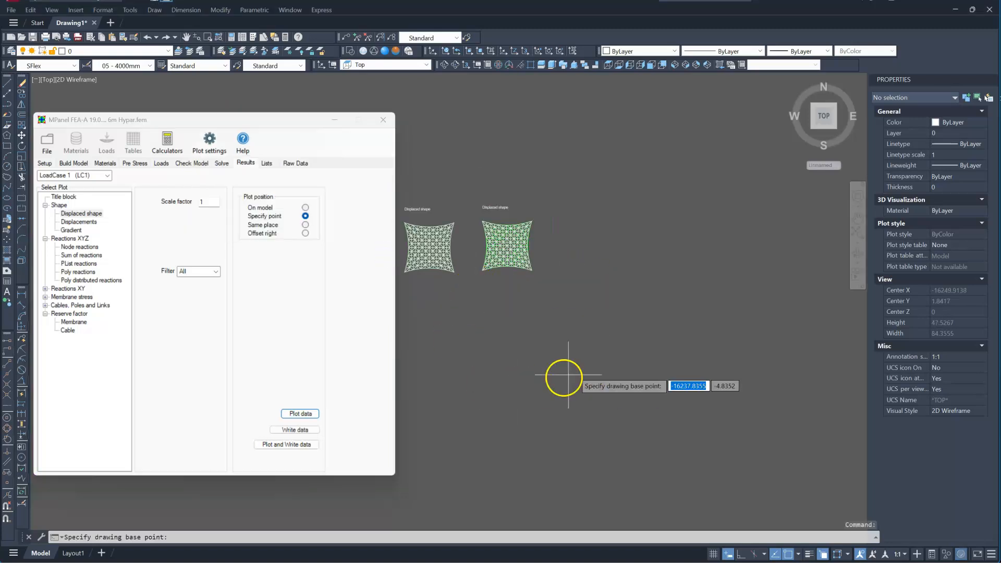
click(590, 211)
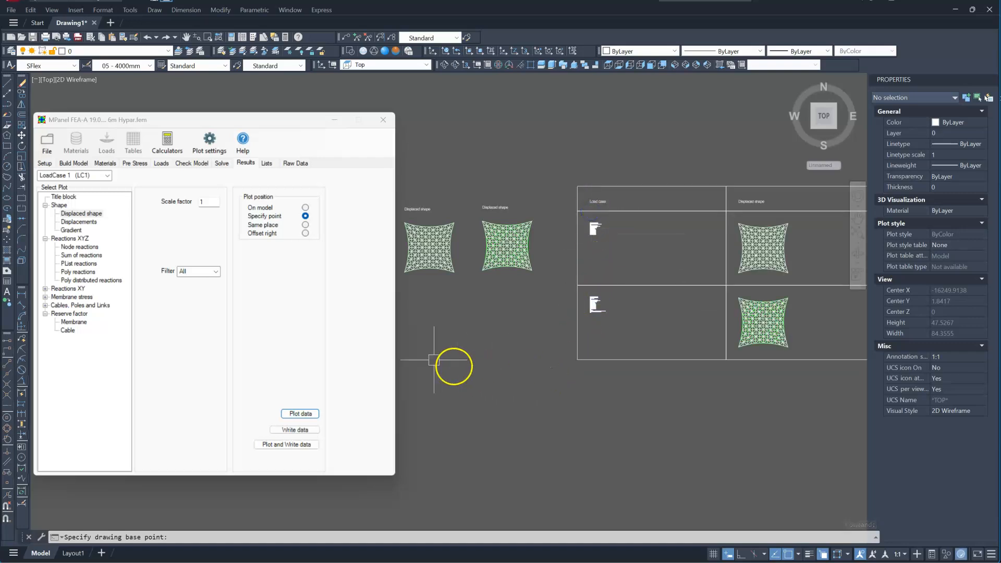
- Examine the plotted results table, comparing the displaced shapes and reactions and reading the Load Case 1 pre-stress, dead load and live load data
scroll(439, 344, down, 2)
scroll(426, 196, down, 3)
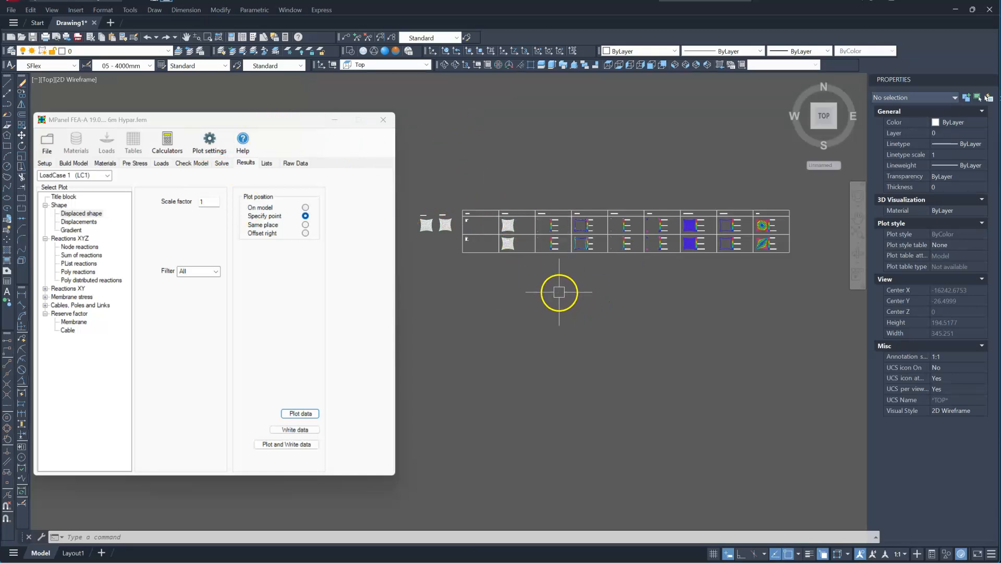
scroll(553, 271, up, 6)
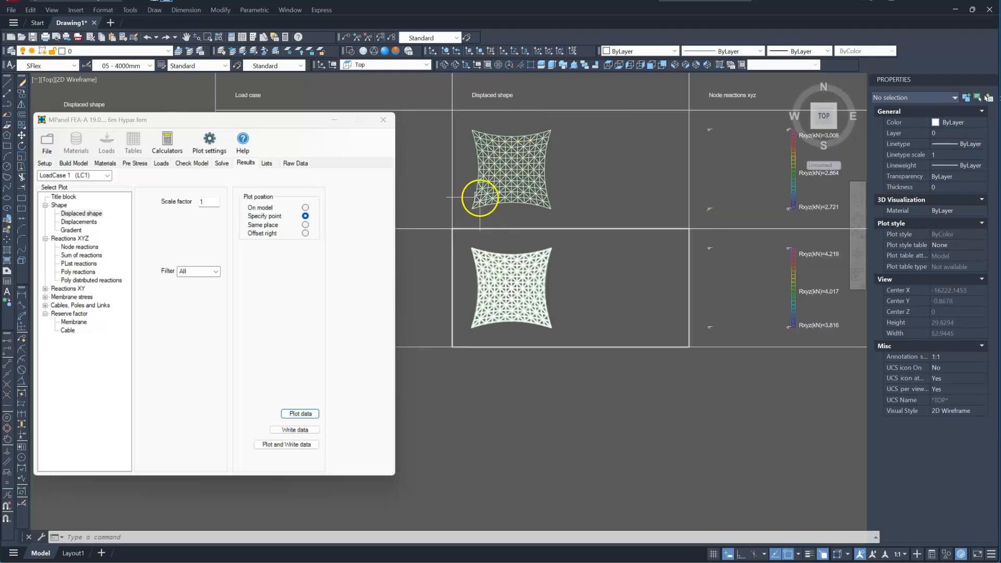
scroll(586, 172, down, 2)
scroll(524, 174, down, 2)
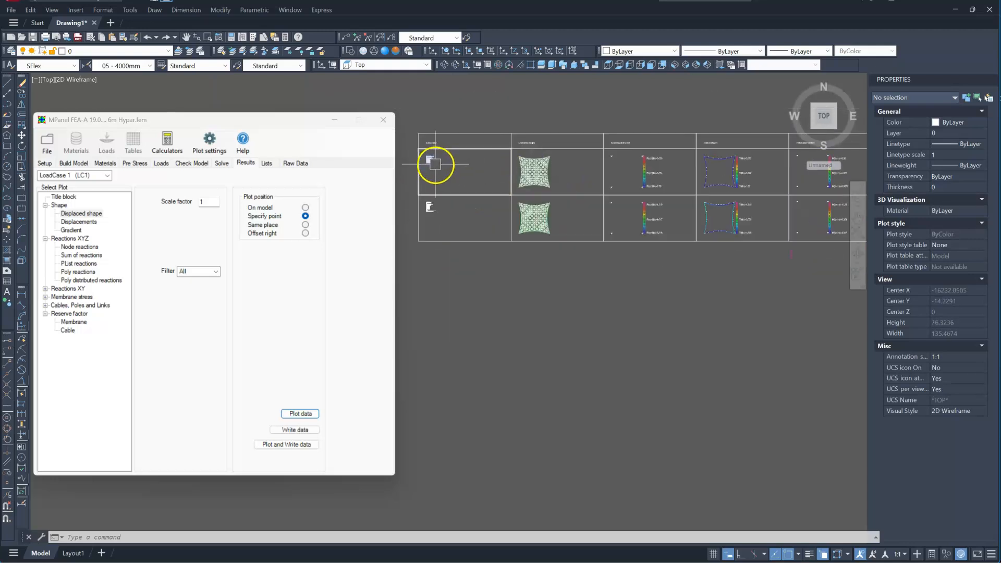
scroll(423, 212, up, 6)
scroll(438, 203, up, 6)
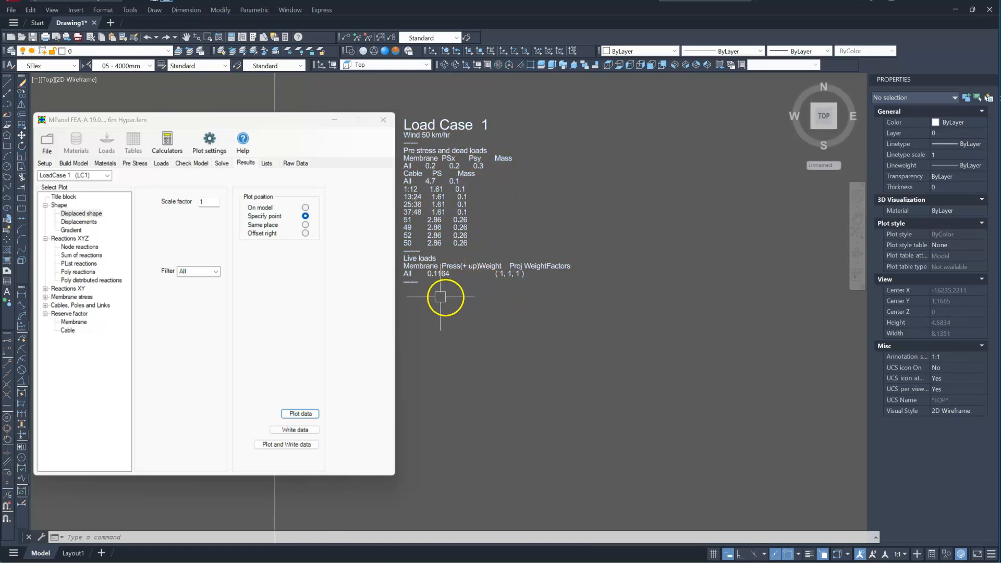
scroll(452, 225, down, 10)
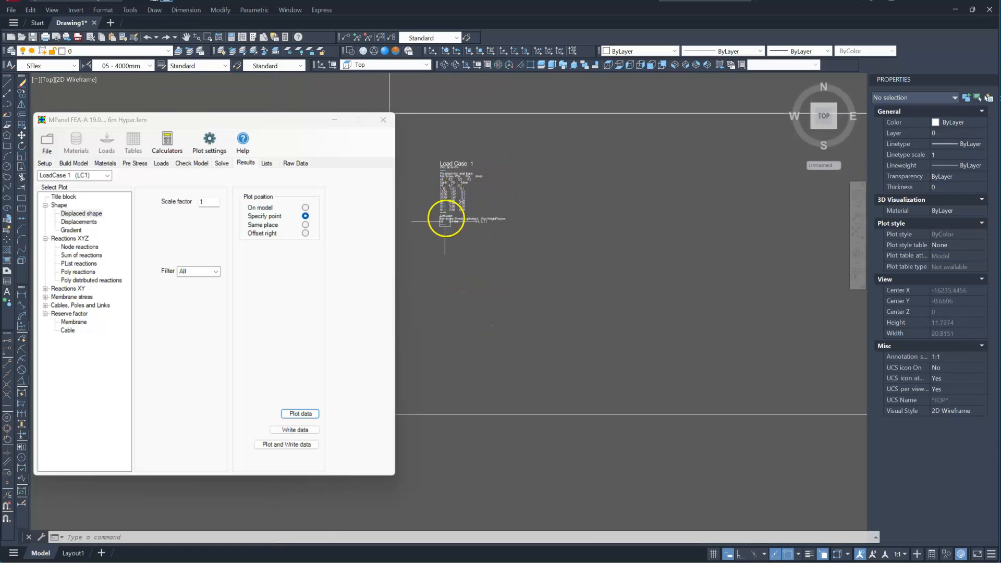
- Examine the node reactions, cable tension and pole base moment plots for both load cases in the results table
scroll(548, 246, down, 1)
scroll(581, 219, up, 8)
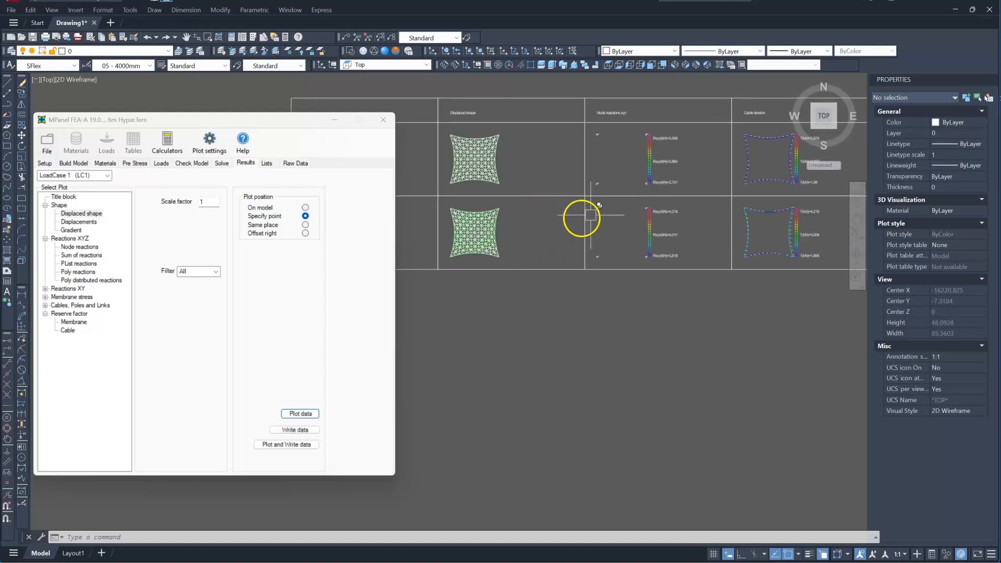
scroll(629, 232, up, 2)
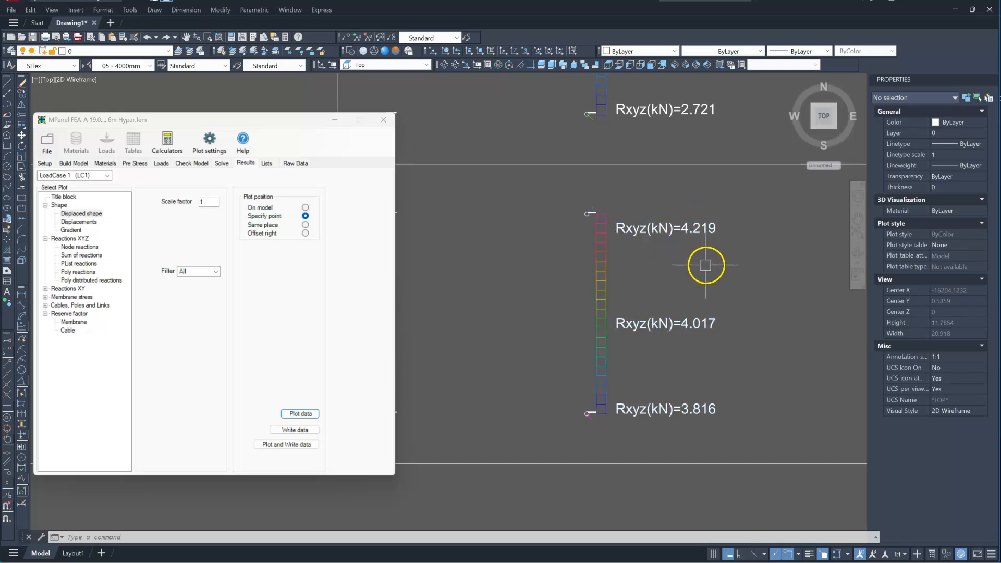
scroll(699, 211, down, 2)
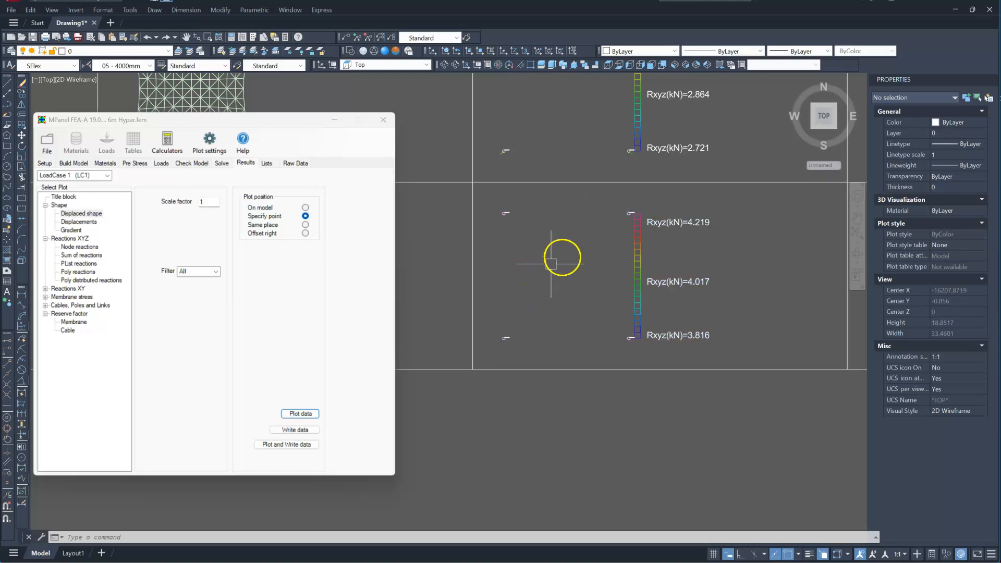
scroll(493, 209, up, 8)
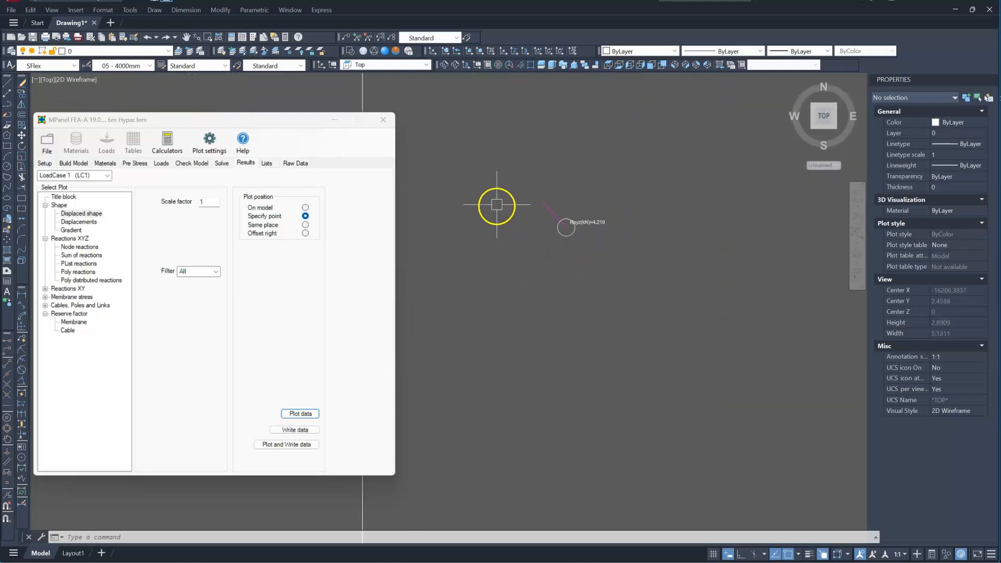
scroll(547, 188, down, 10)
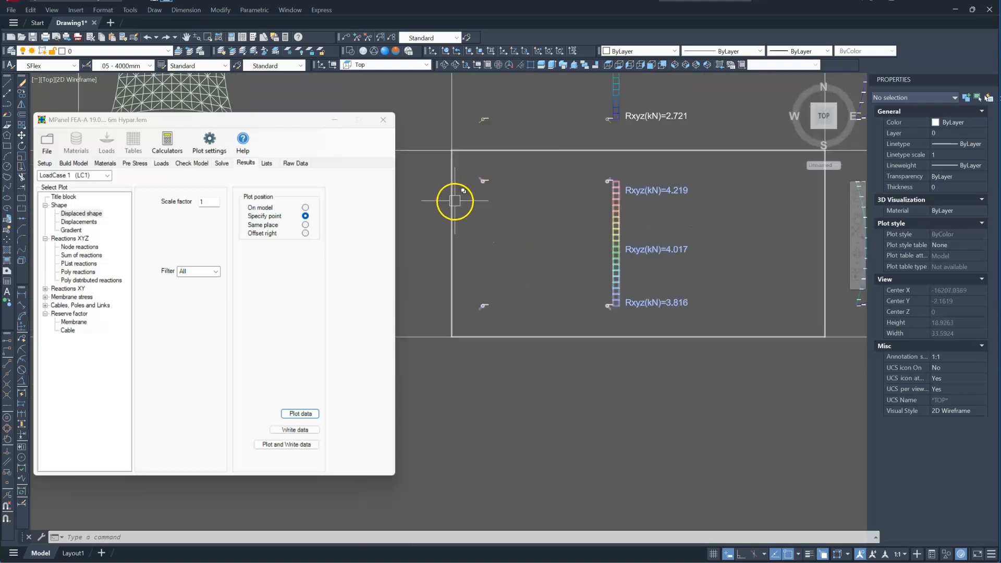
scroll(691, 261, up, 3)
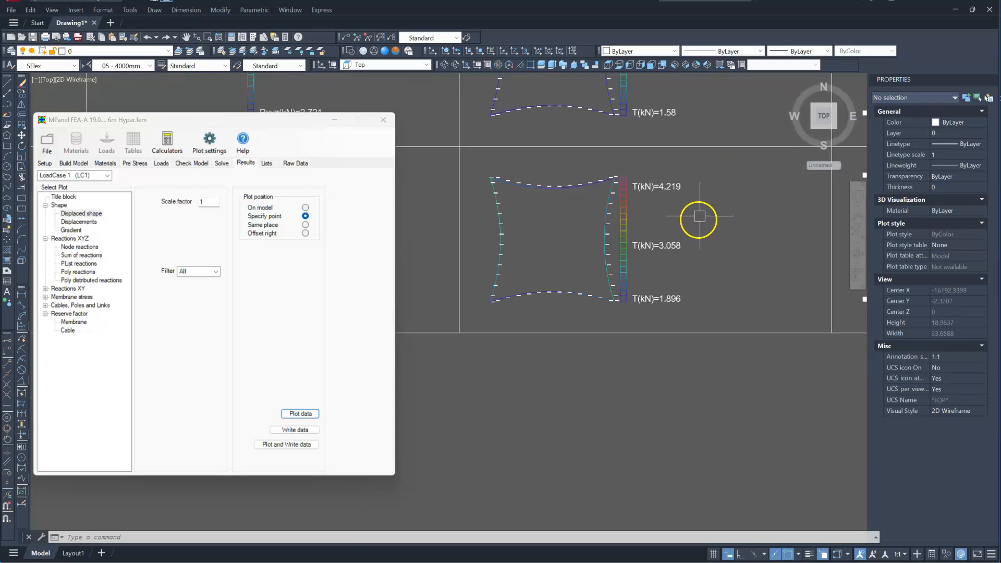
scroll(490, 209, down, 6)
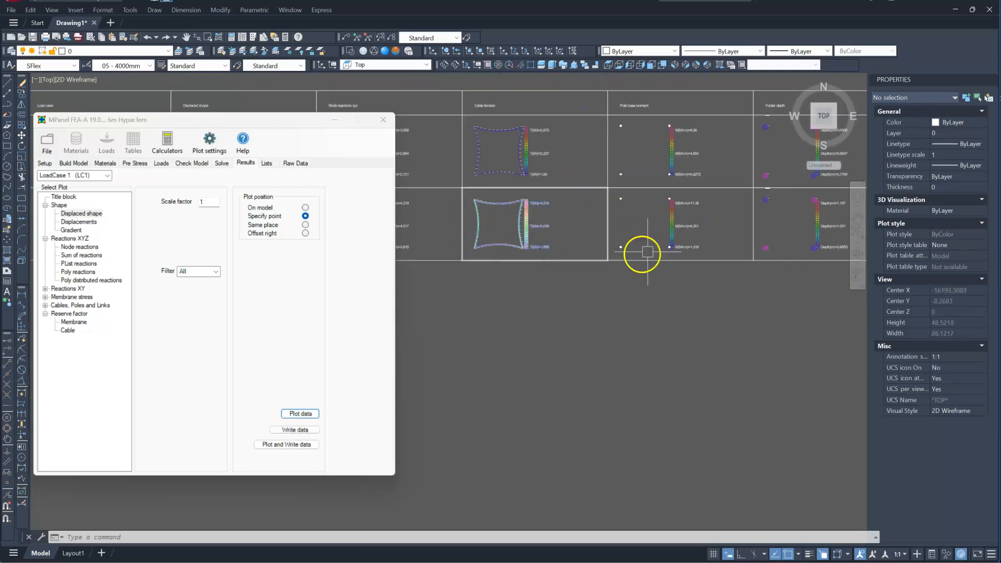
scroll(682, 195, up, 6)
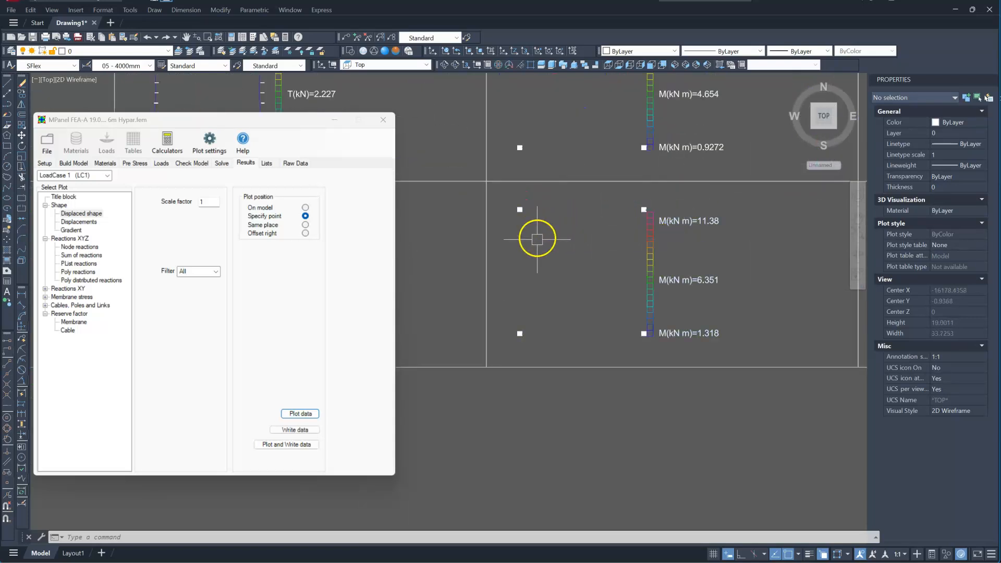
scroll(517, 250, down, 6)
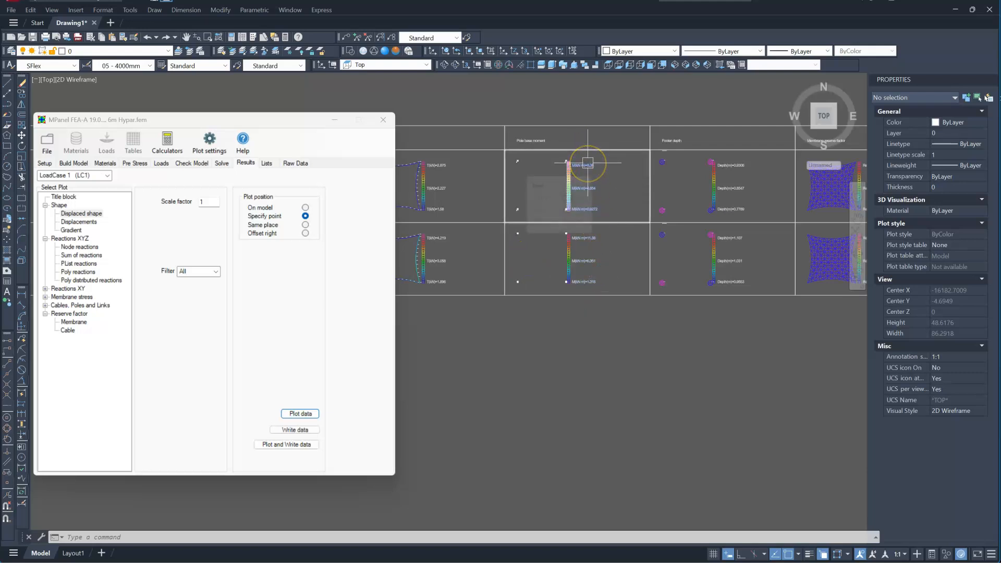
- Examine the footer depth plots with their footer diameter note, and the membrane reserve factor plots for both load cases
scroll(733, 172, up, 6)
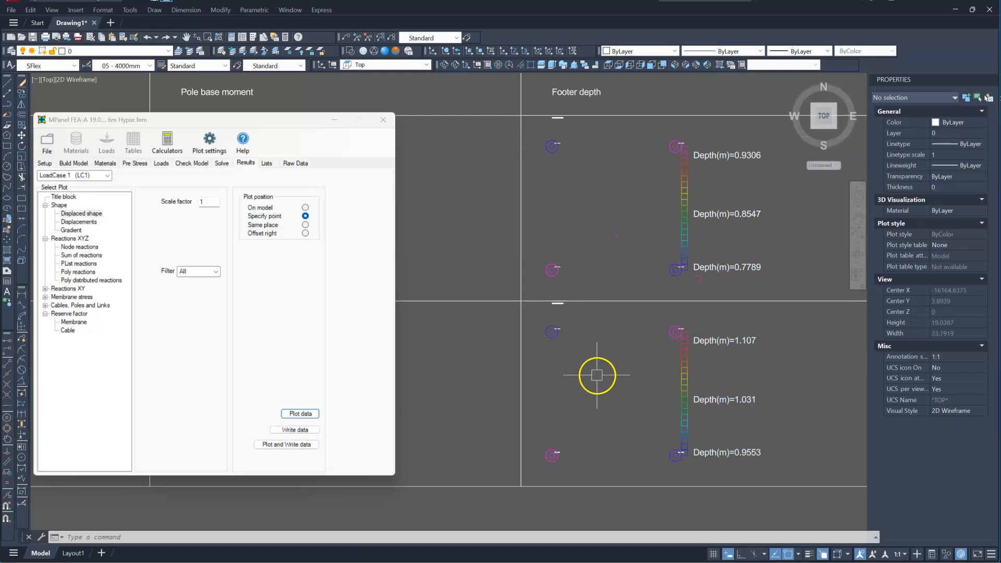
scroll(552, 120, up, 10)
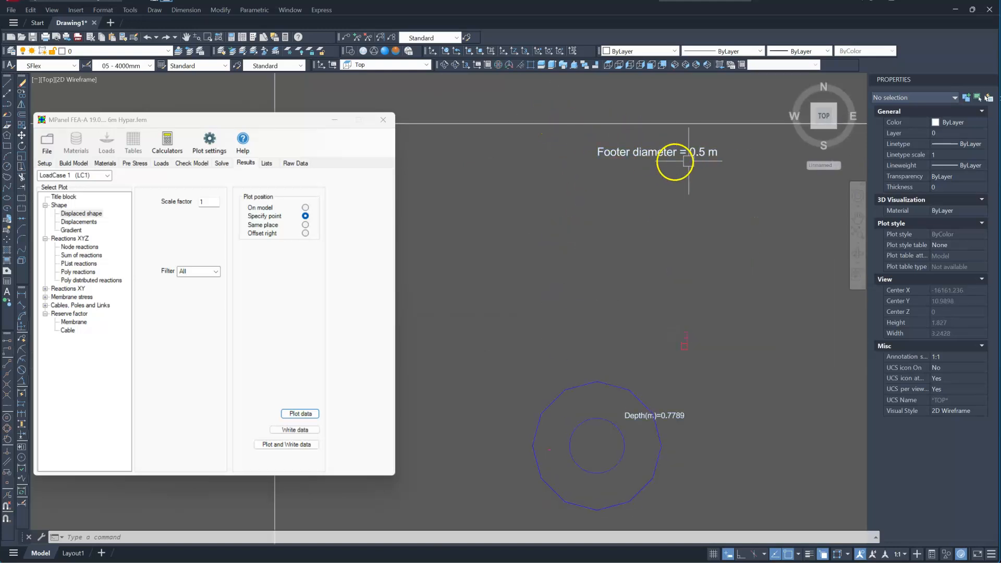
scroll(537, 110, down, 12)
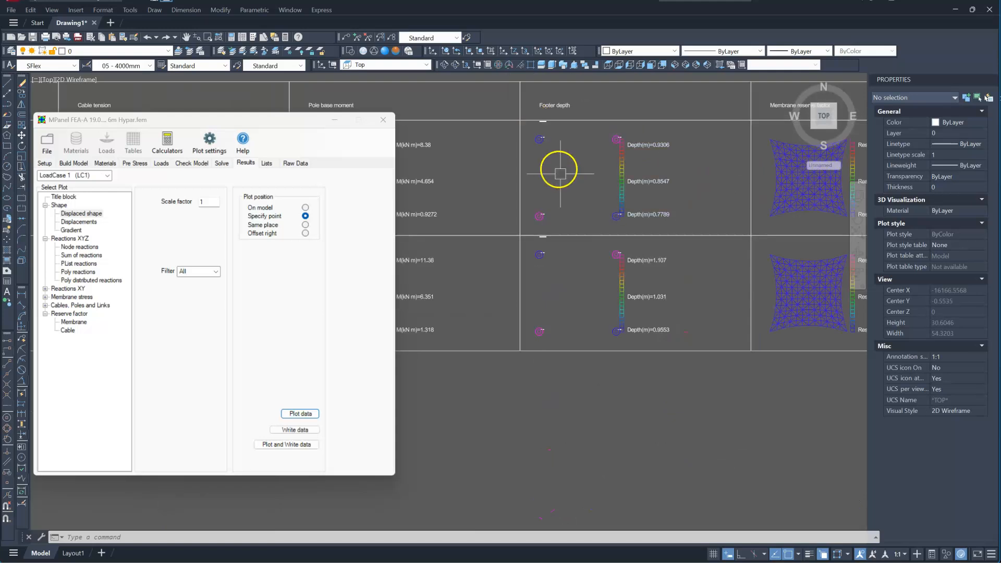
scroll(617, 255, up, 6)
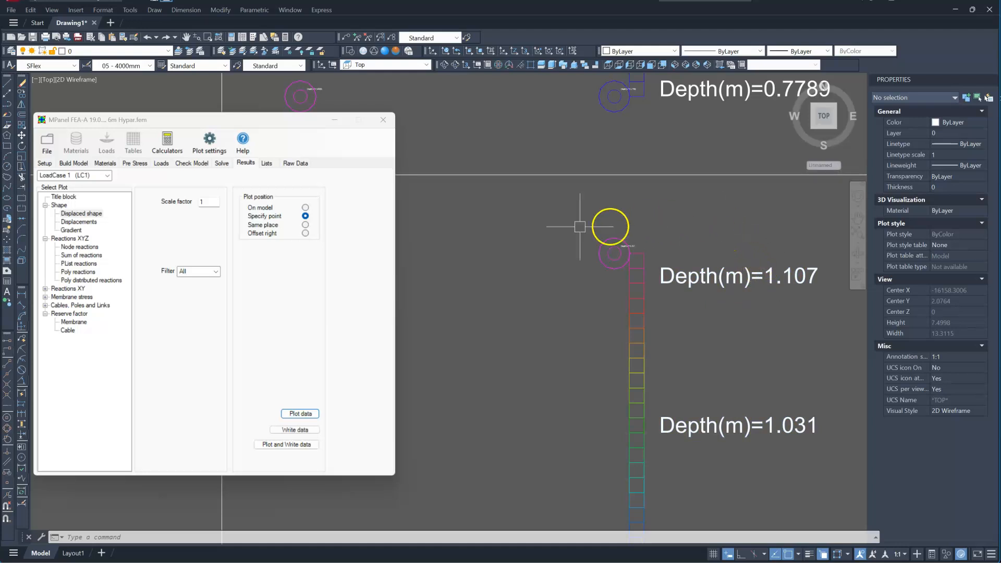
scroll(580, 226, down, 6)
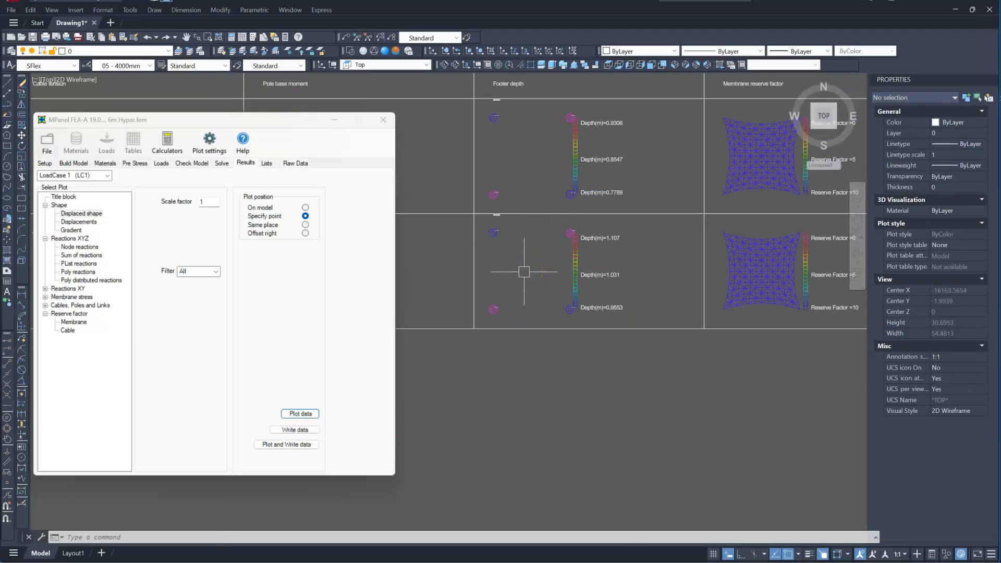
scroll(524, 272, down, 2)
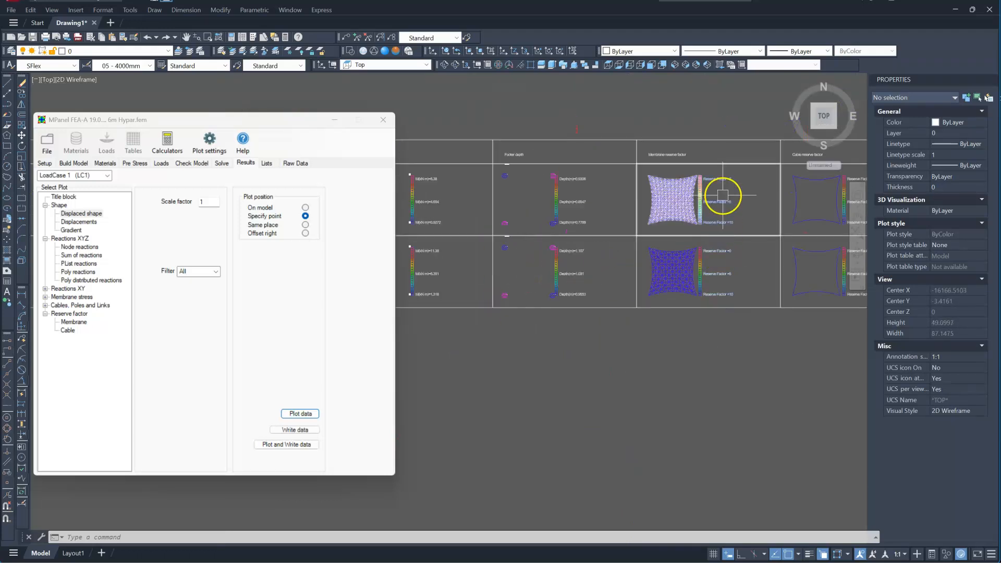
scroll(723, 195, up, 2)
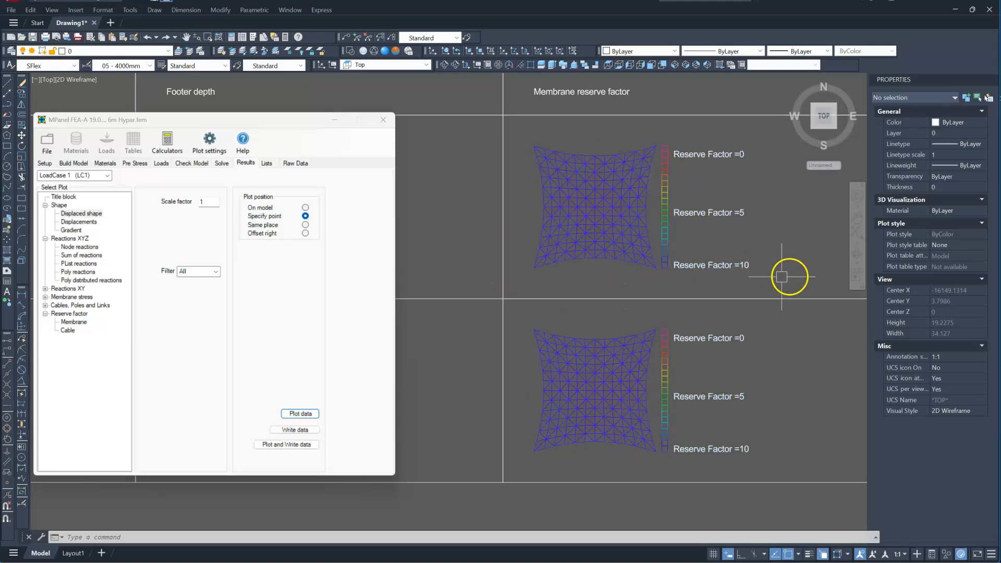
scroll(547, 237, down, 2)
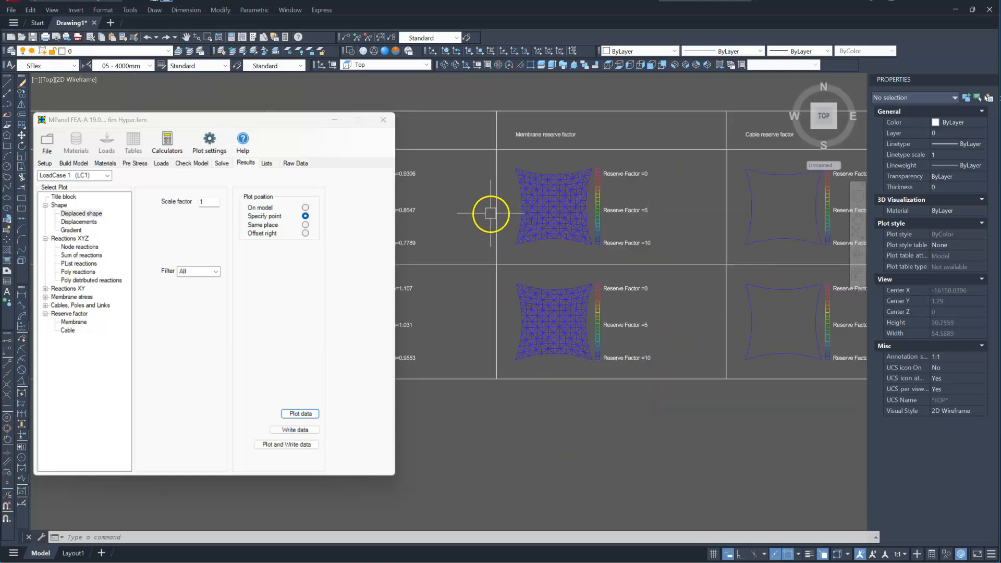
scroll(663, 284, down, 4)
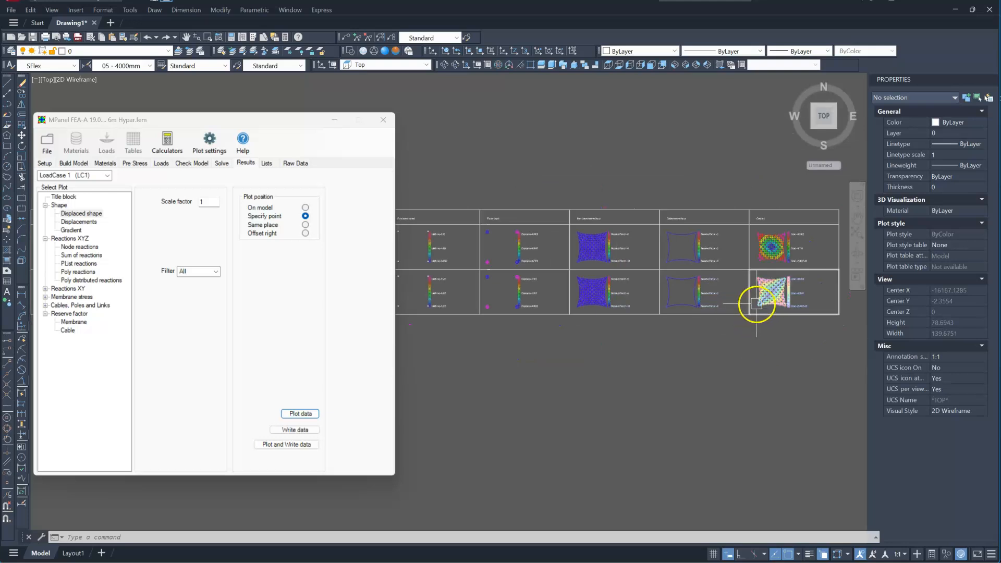
- Examine the Gradient plots of both load cases, comparing slope directions and values across the sail
scroll(824, 308, up, 4)
scroll(765, 218, up, 6)
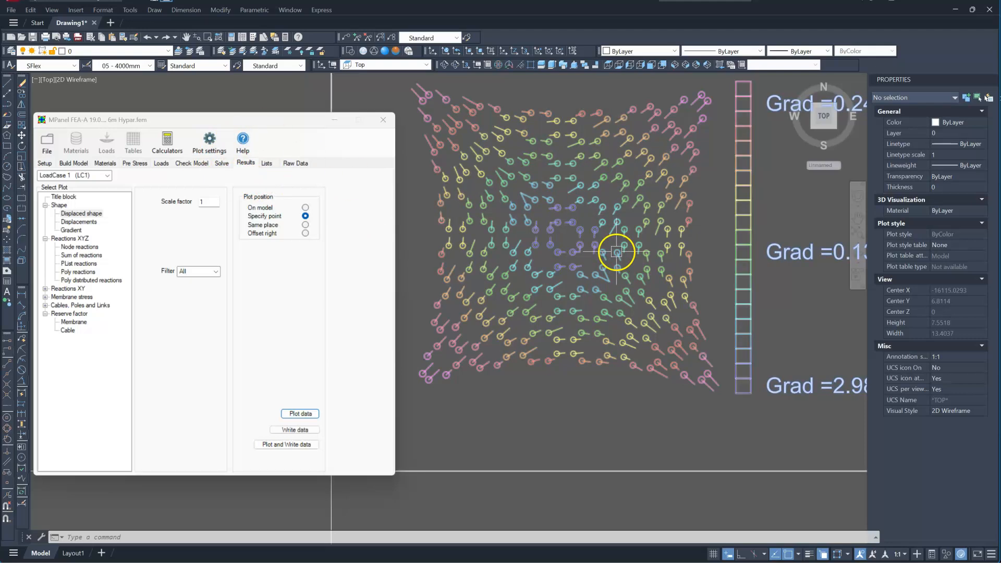
scroll(591, 214, down, 2)
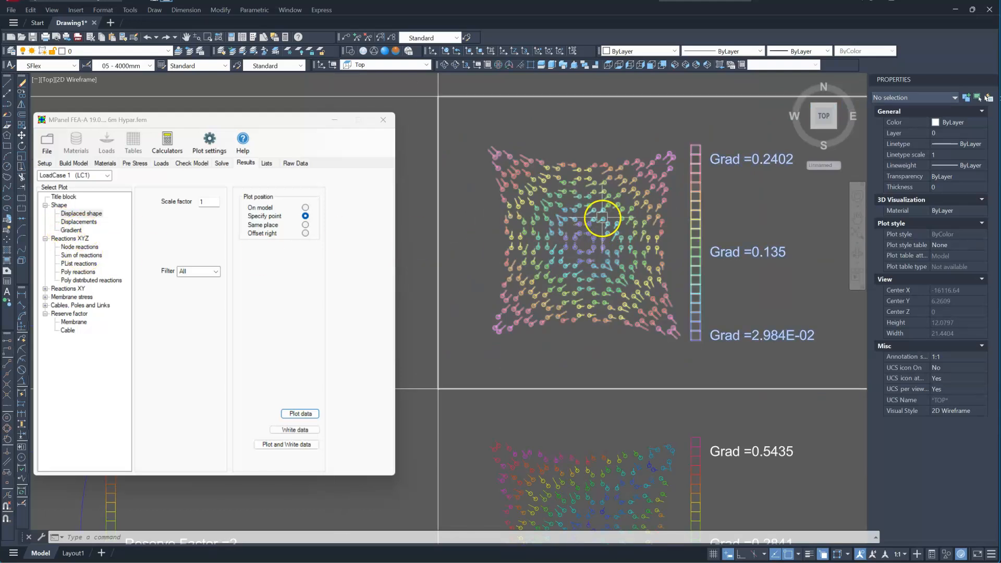
scroll(602, 218, down, 2)
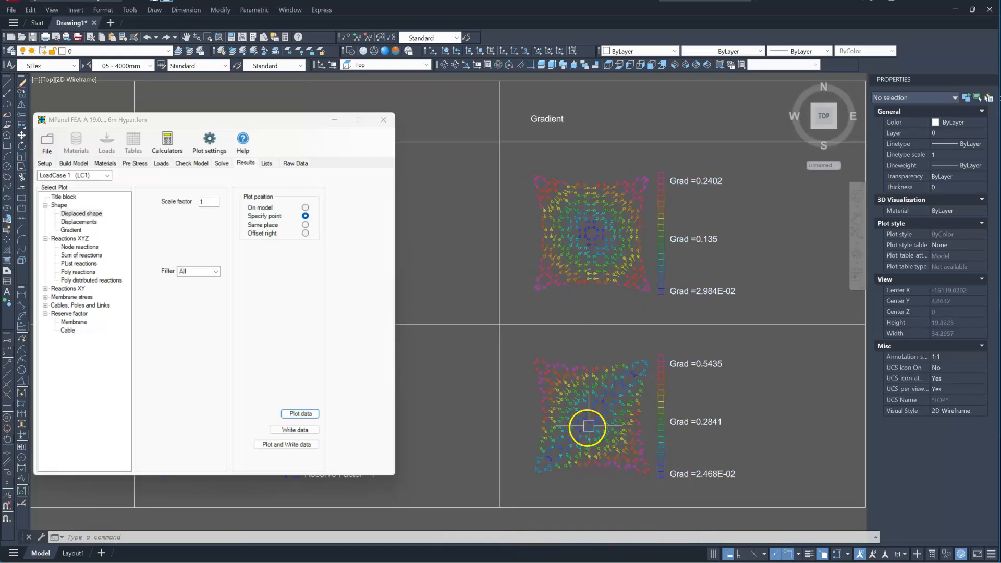
scroll(574, 438, up, 2)
scroll(566, 455, up, 2)
scroll(712, 290, up, 2)
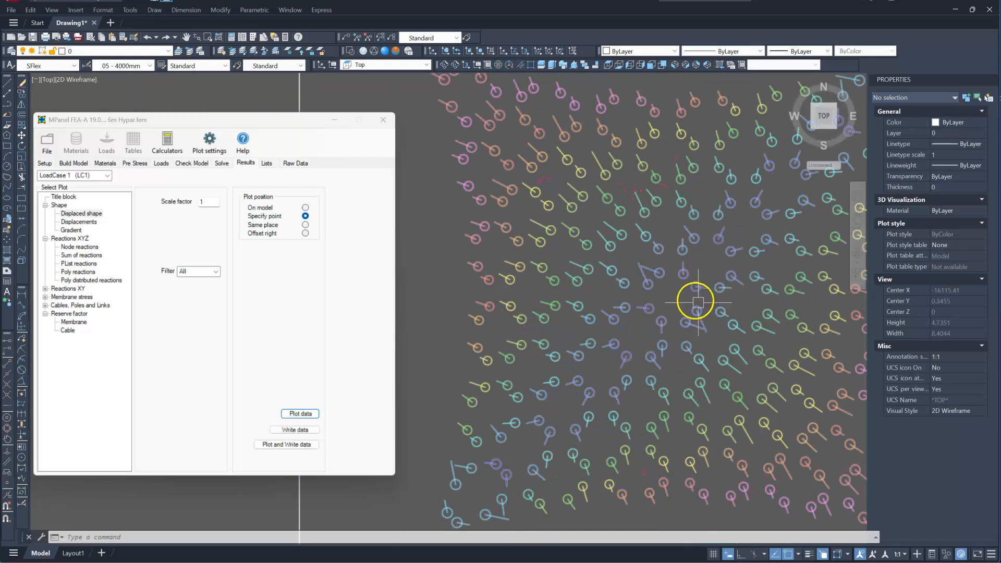
scroll(678, 245, down, 3)
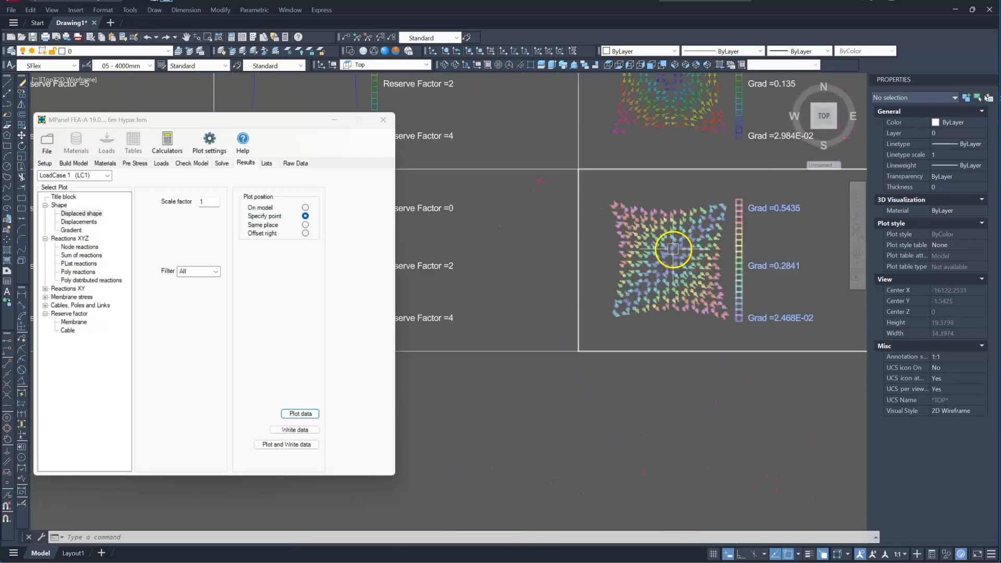
scroll(798, 255, down, 4)
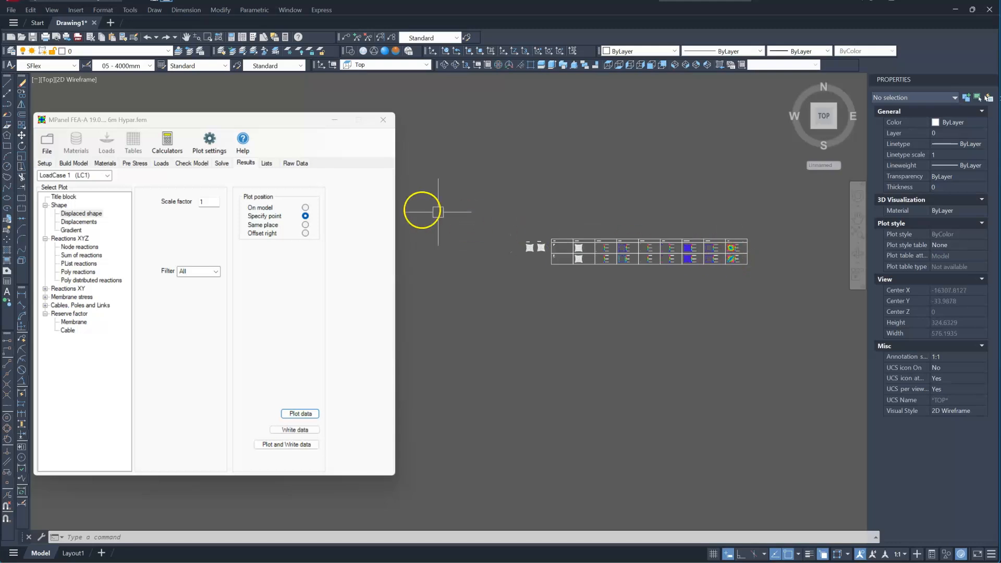
- Select LoadCase 2 (LC2) in the MPanel FEA-A load definitions and describe it as "Rain"
drag(233, 122, 276, 106)
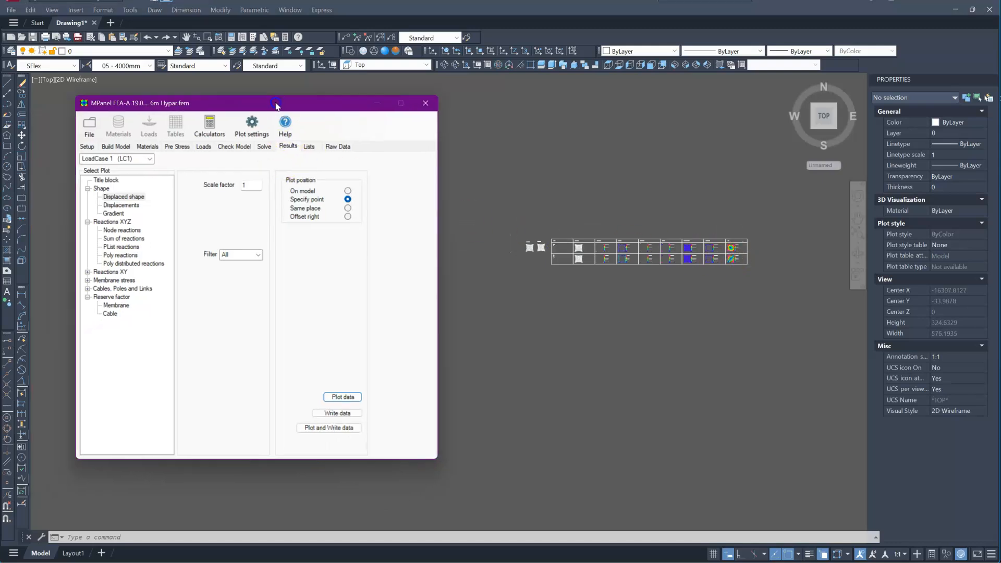
click(203, 146)
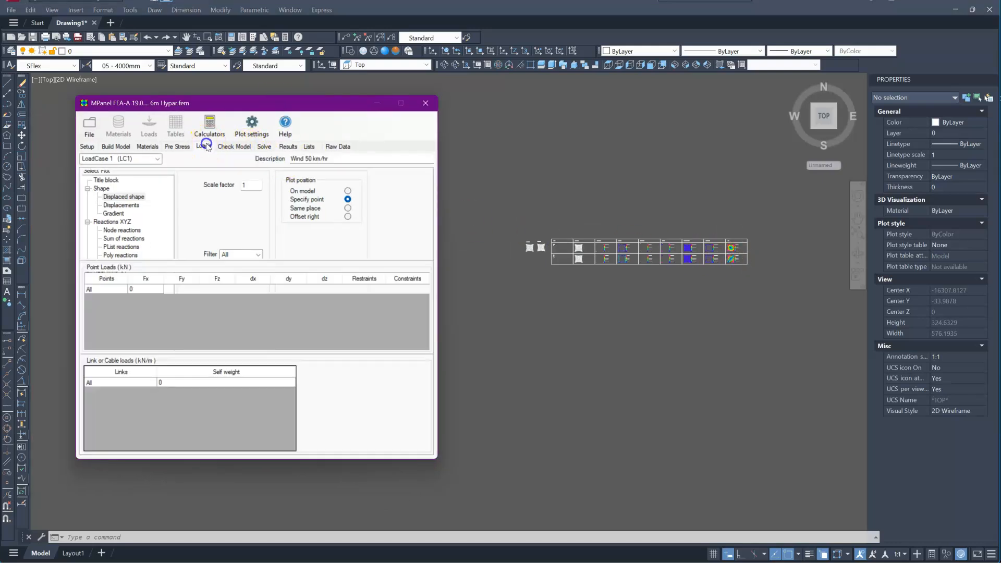
click(157, 159)
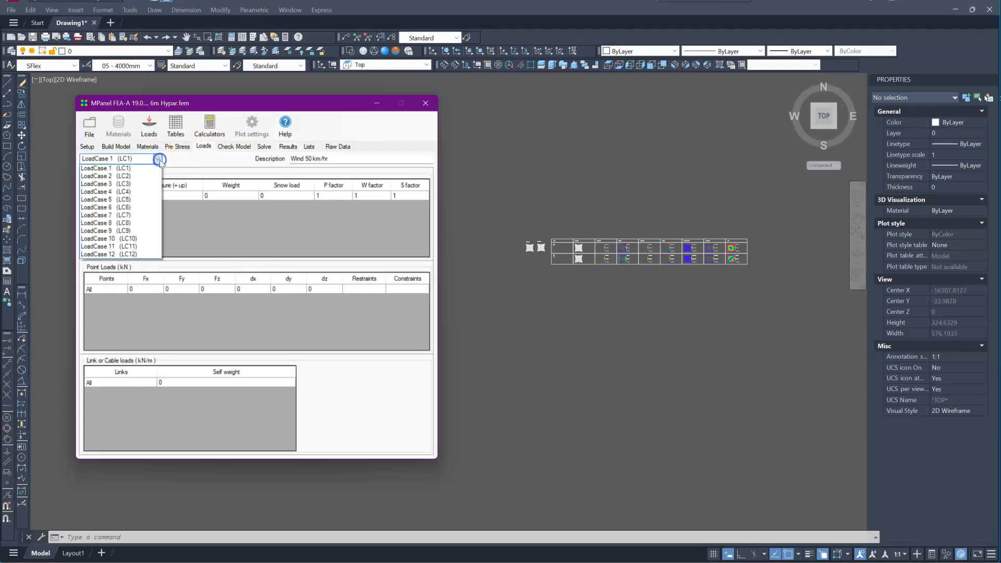
click(105, 177)
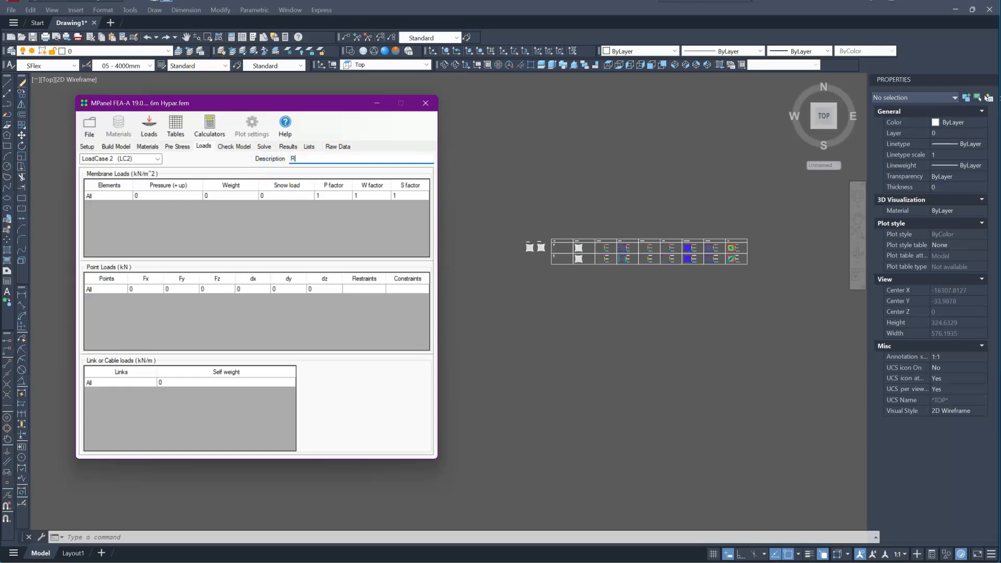
- Convert a pressure of 10 mm water to Kn / sq m with the unit conversion calculator
click(211, 131)
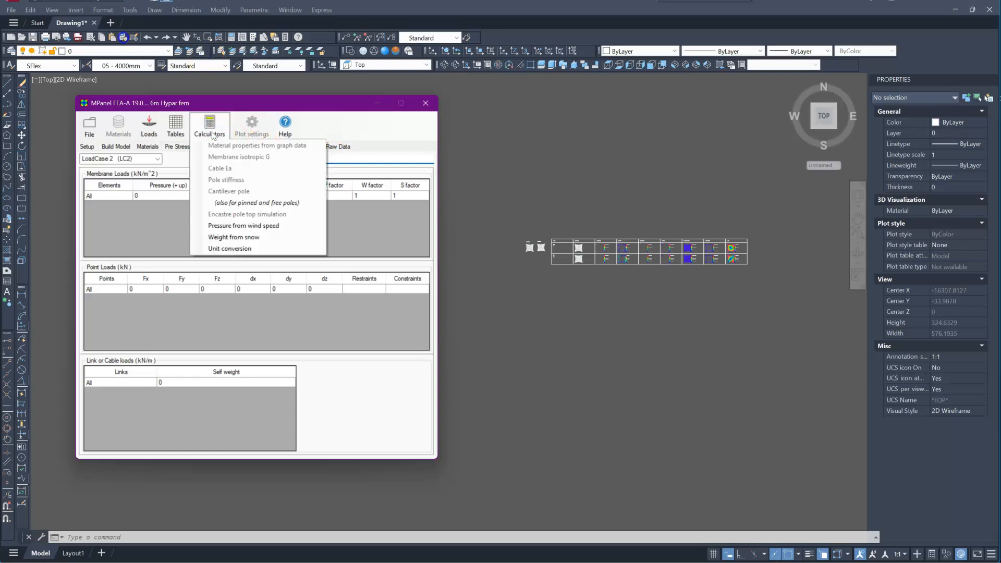
click(234, 248)
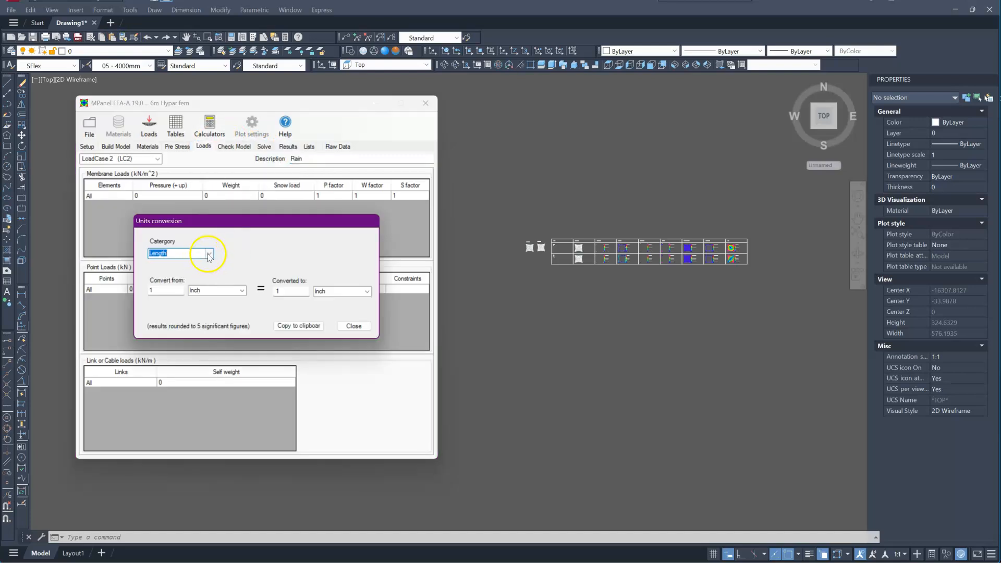
click(209, 255)
click(166, 284)
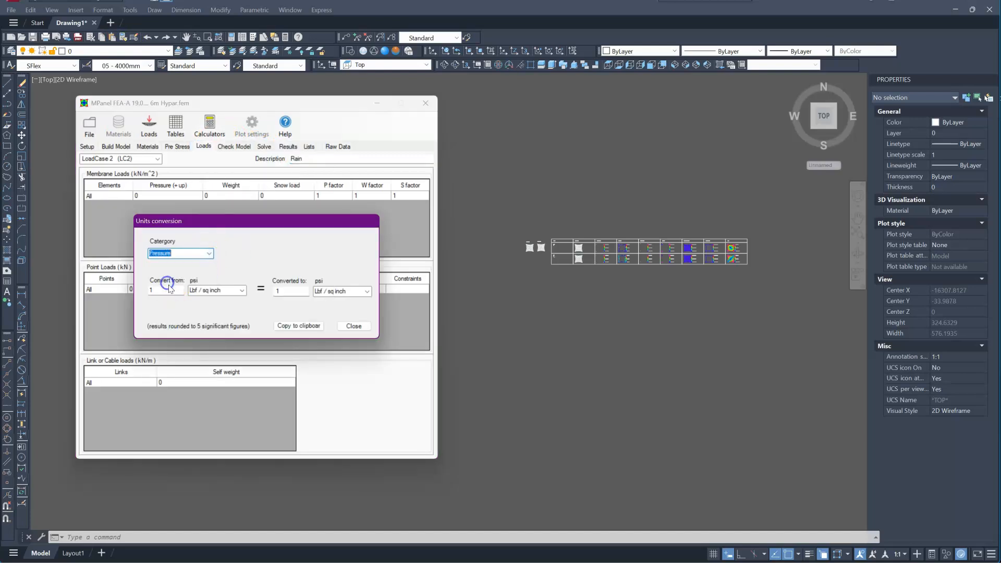
click(242, 290)
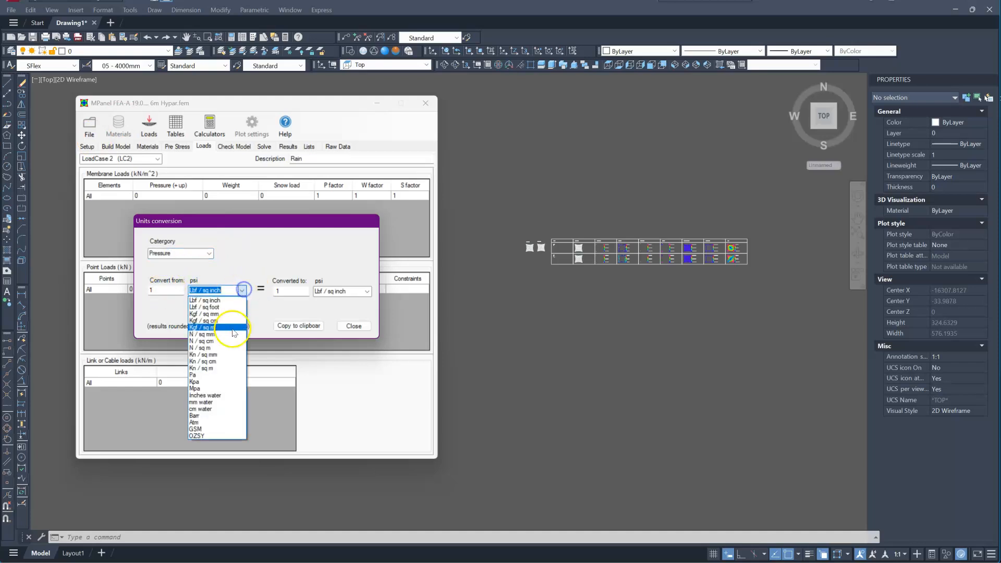
click(206, 402)
click(162, 290)
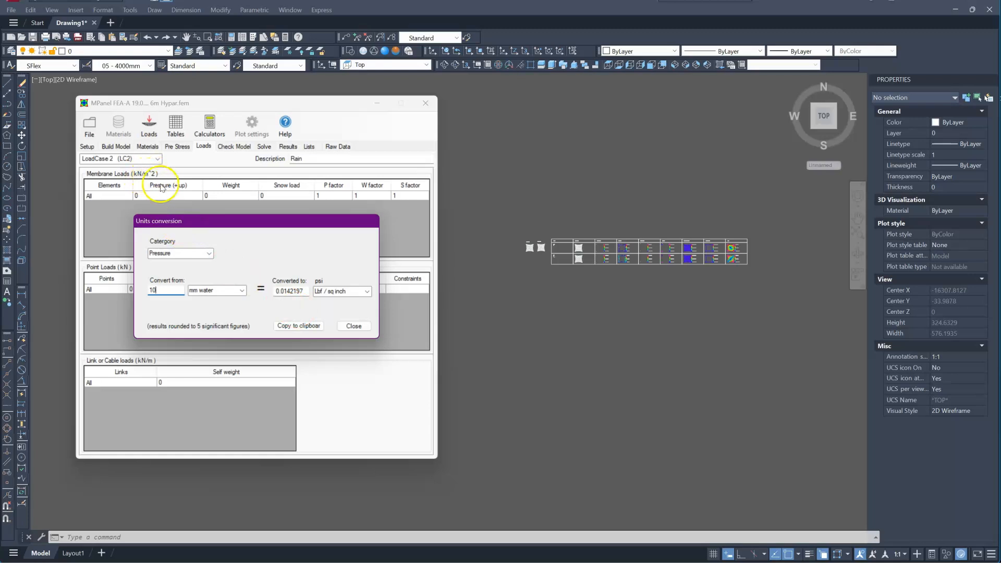
click(367, 292)
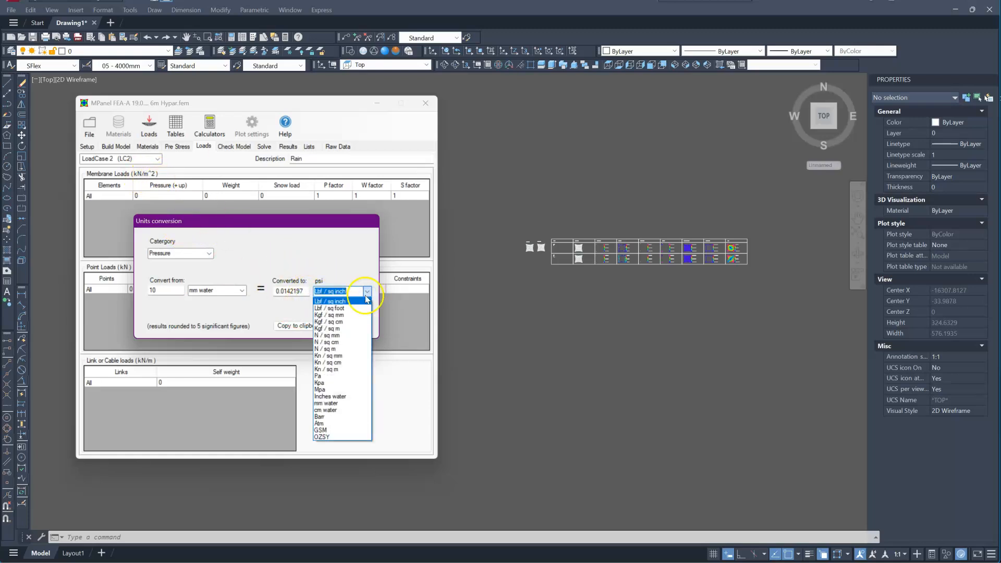
click(335, 370)
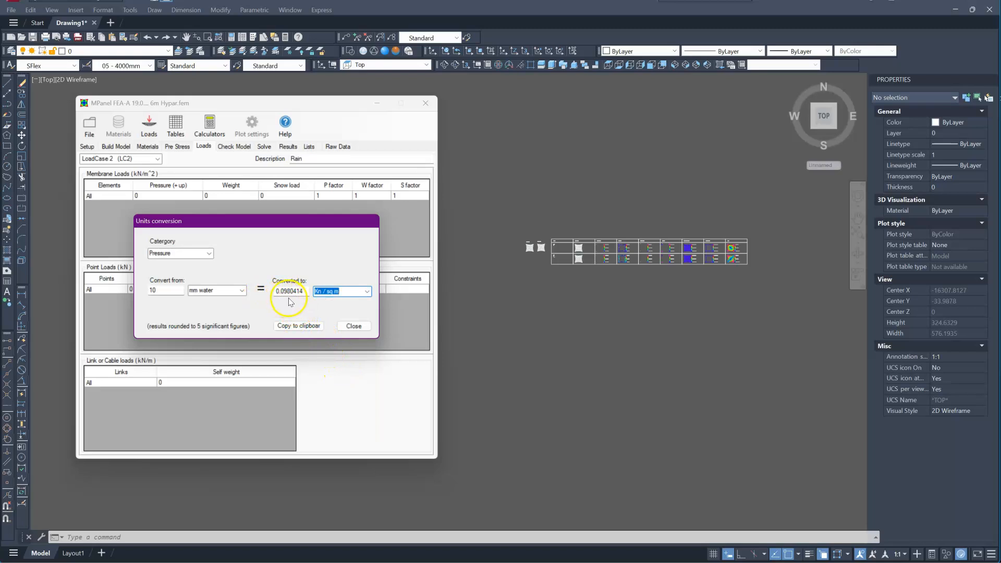
- Copy the converted result and enter it as the membrane weight for all elements in LoadCase 2, 0.0980414 kN/m^2
click(300, 326)
click(354, 326)
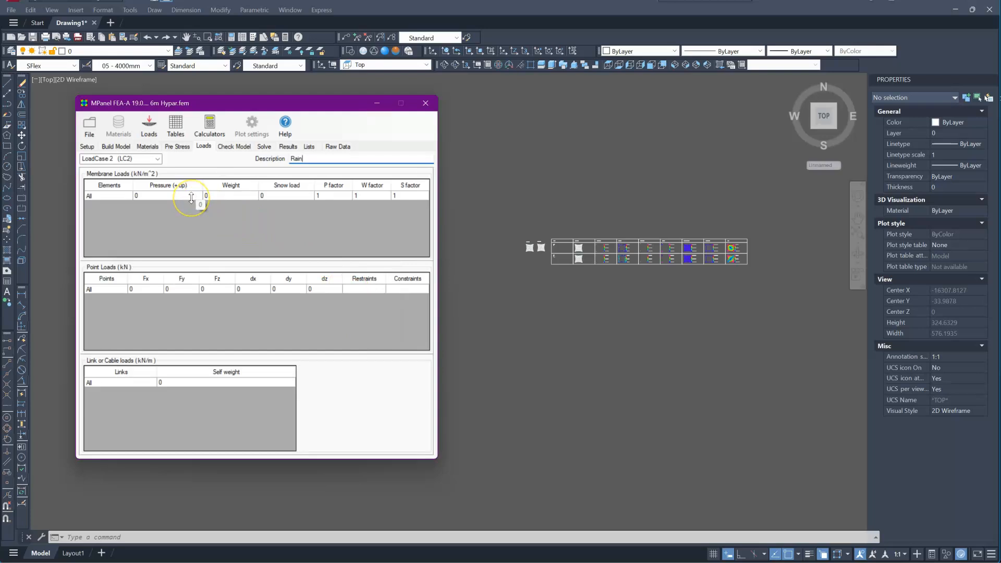
click(228, 197)
drag(226, 197, 201, 194)
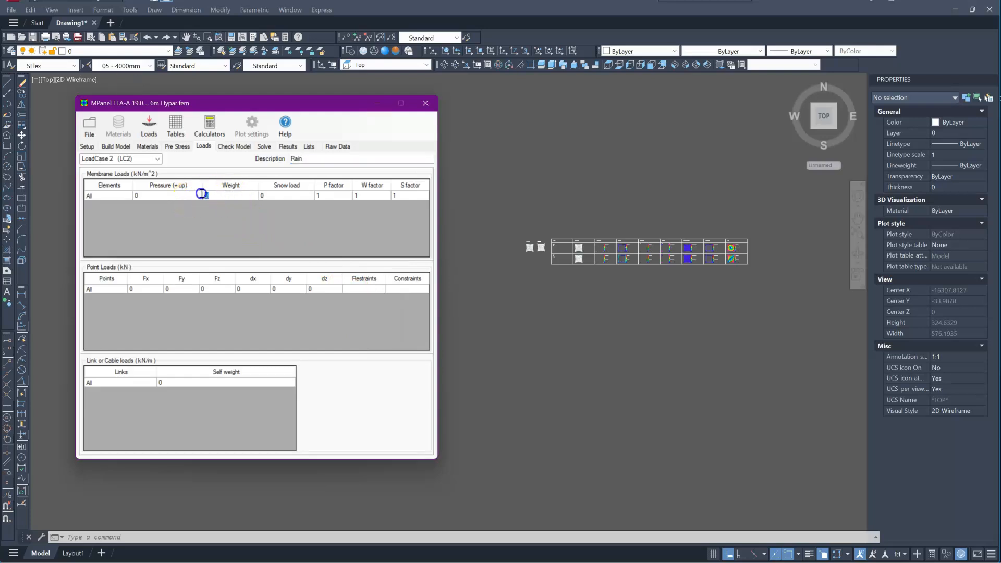
key(ctrl+v)
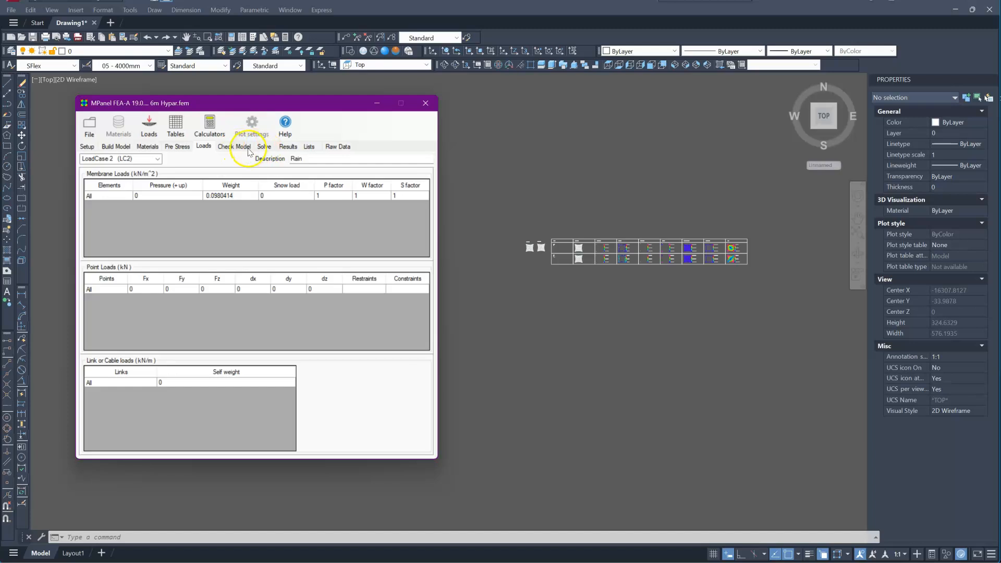
- Run the solver for Load Case 2 (LC2) with dead weight included, and save the results
click(264, 146)
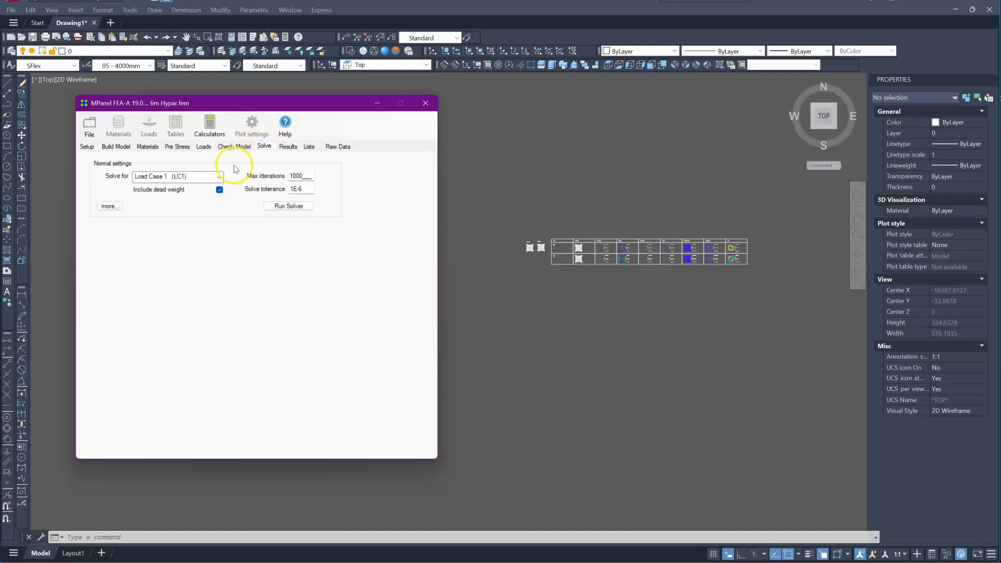
click(219, 176)
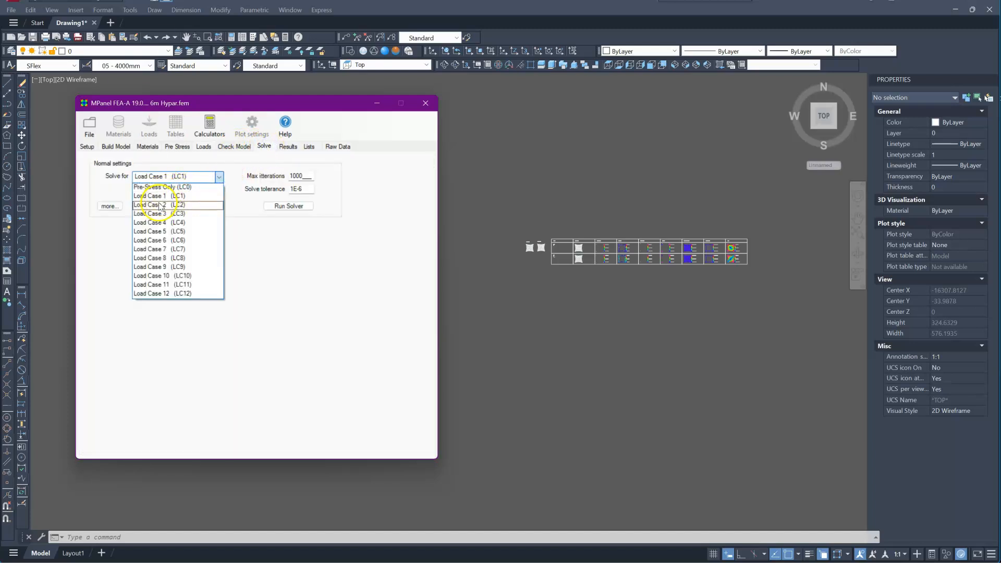
click(160, 205)
click(284, 206)
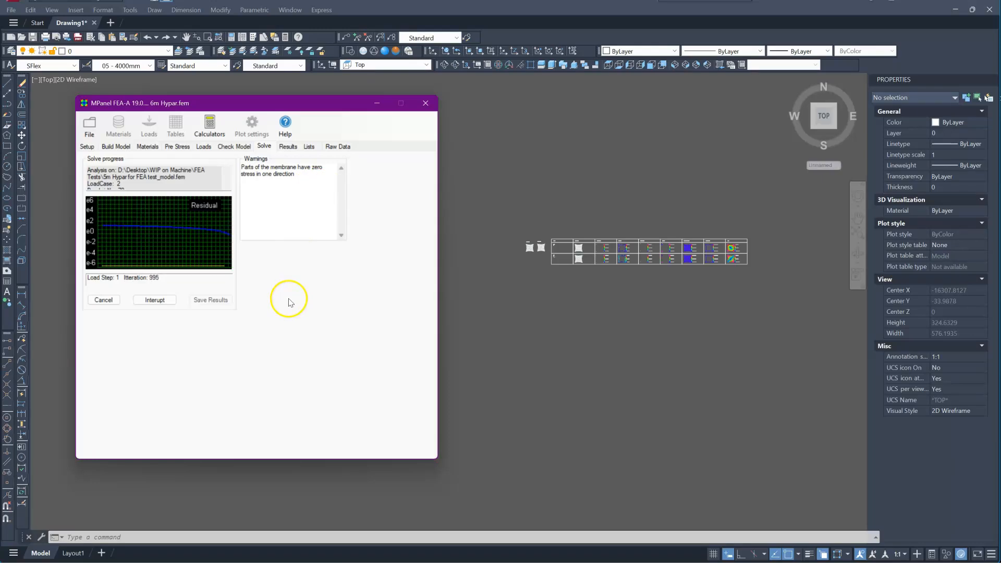
click(211, 300)
- Draw the Hypar standard plot for the LoadCase 2 results beneath the existing load case rows
click(286, 147)
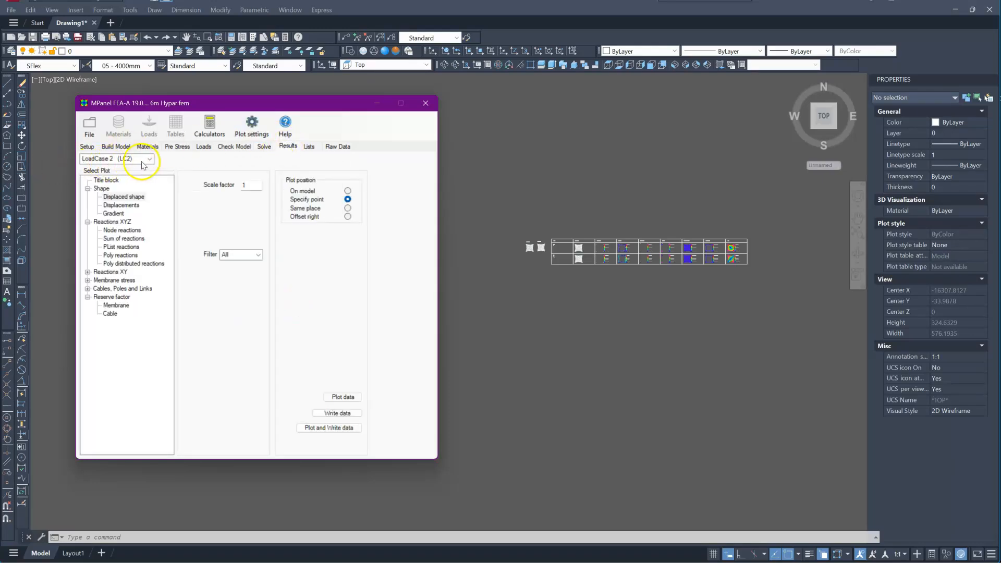
click(255, 135)
mouse_move(268, 167)
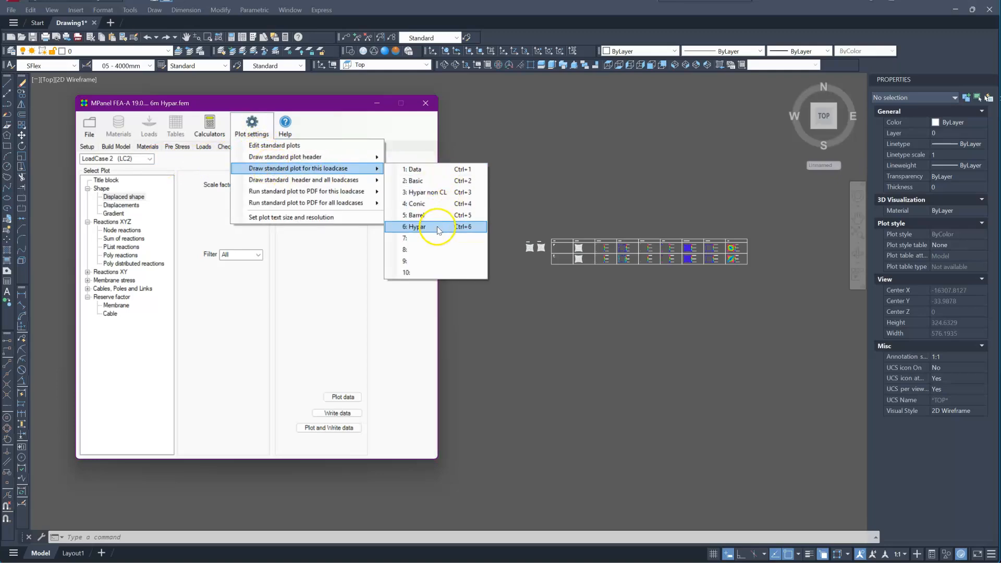
click(290, 168)
click(251, 126)
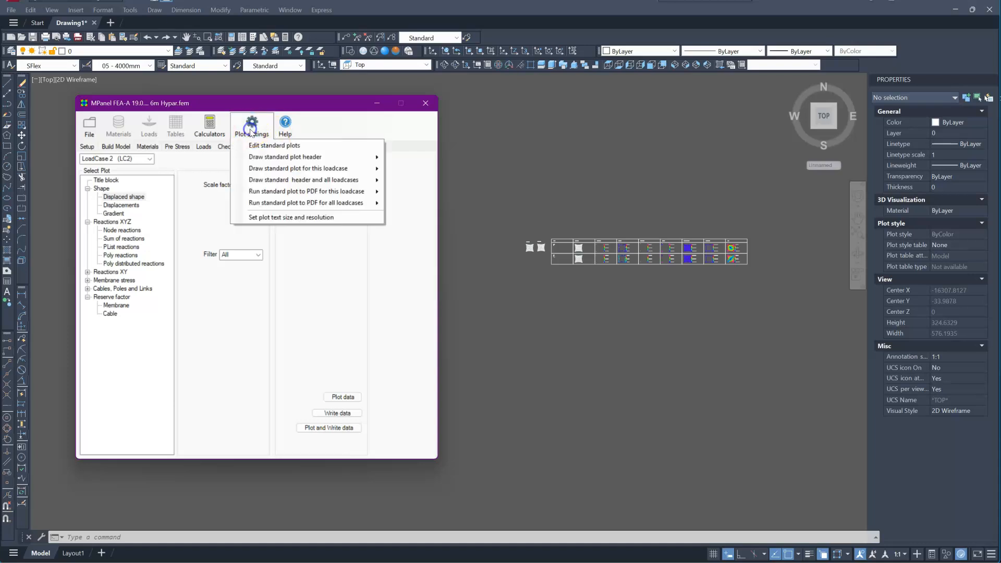
mouse_move(267, 174)
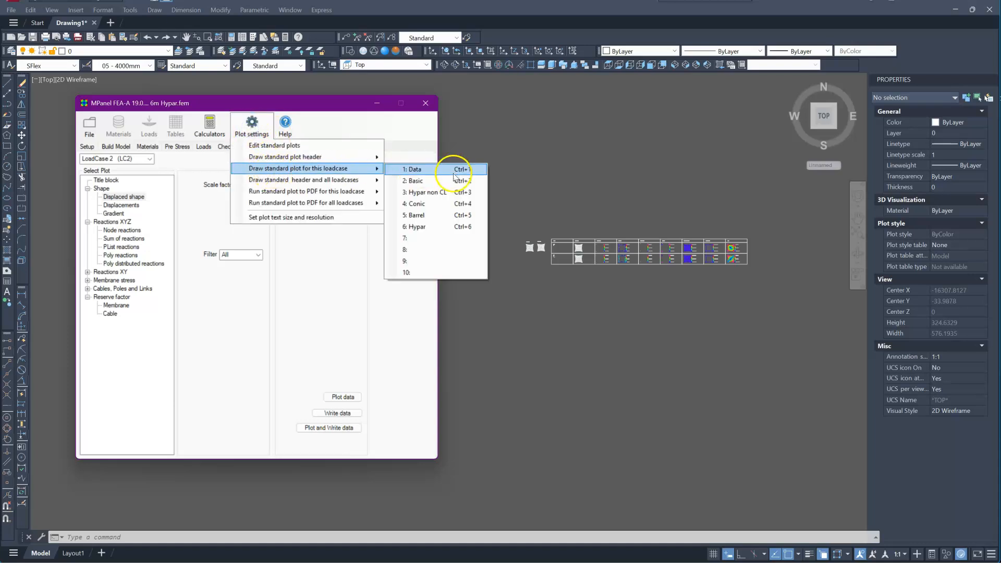
click(427, 228)
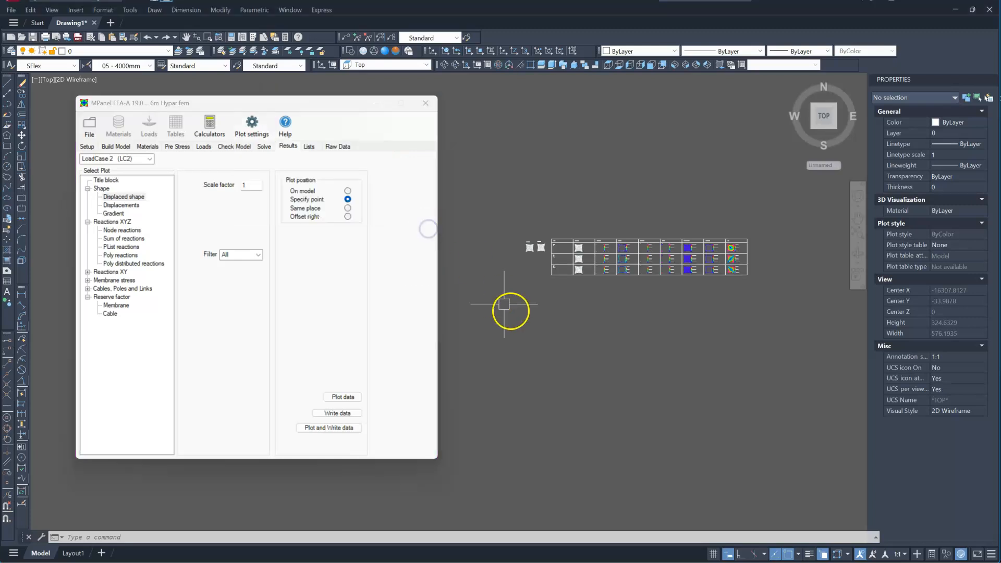
- Examine the rain load case's displaced shape plot from the top and in SW isometric view
scroll(618, 264, up, 8)
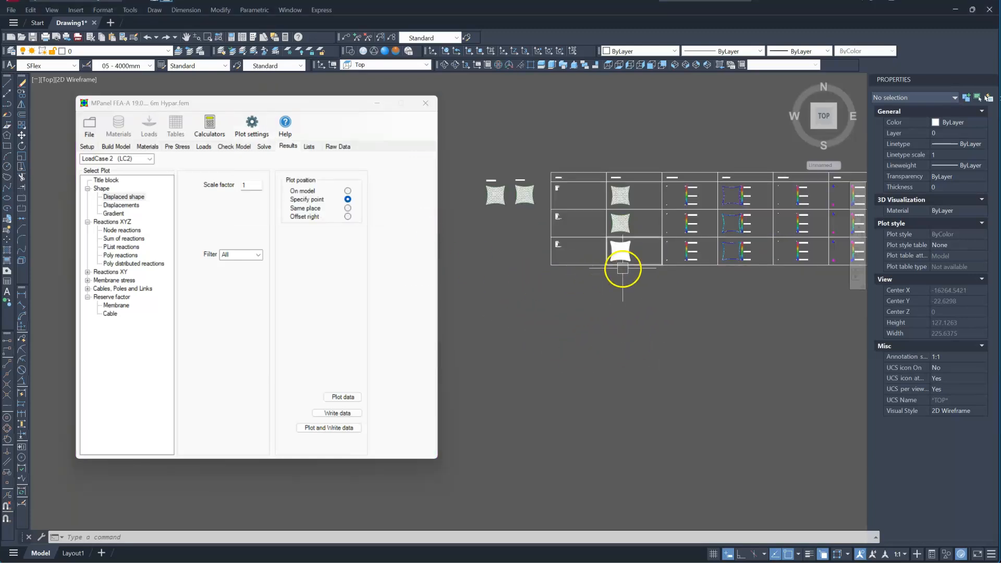
scroll(714, 191, up, 2)
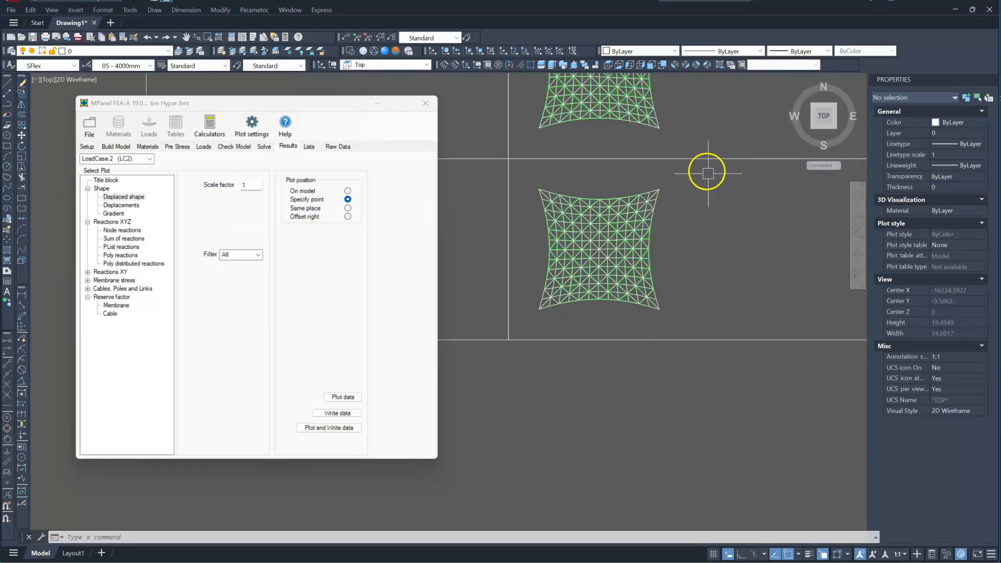
click(675, 65)
scroll(584, 384, down, 2)
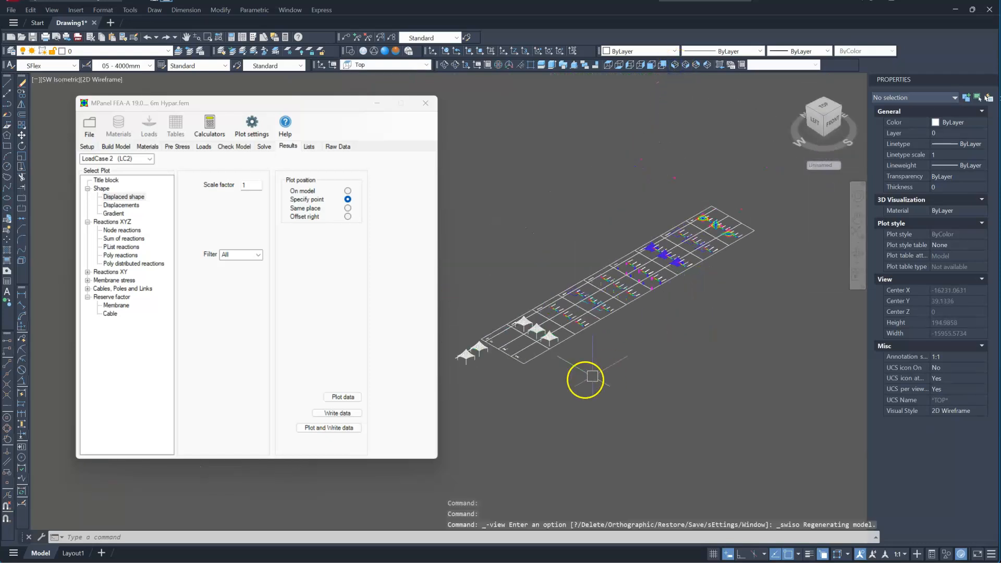
scroll(537, 343, up, 5)
scroll(560, 315, up, 6)
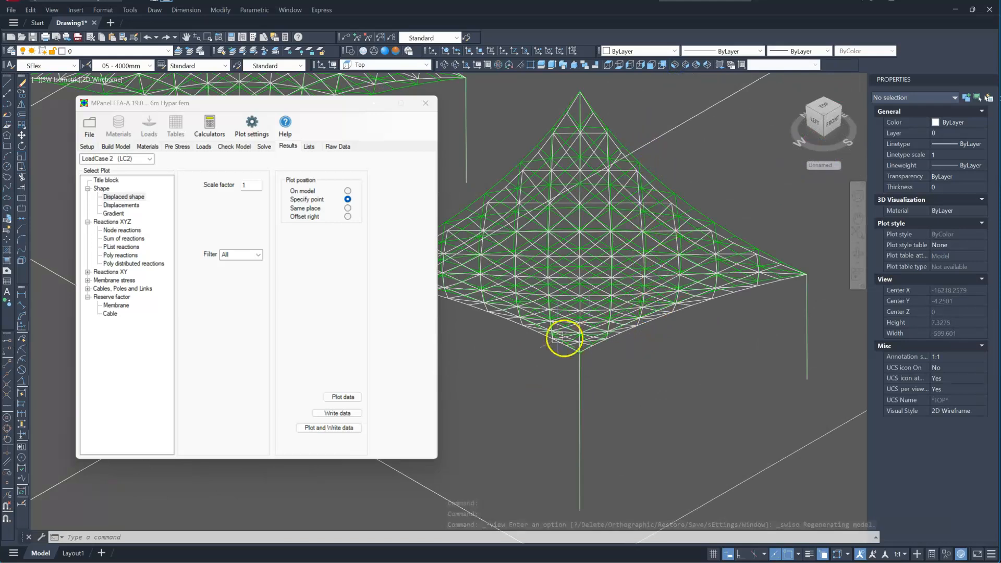
scroll(558, 273, down, 10)
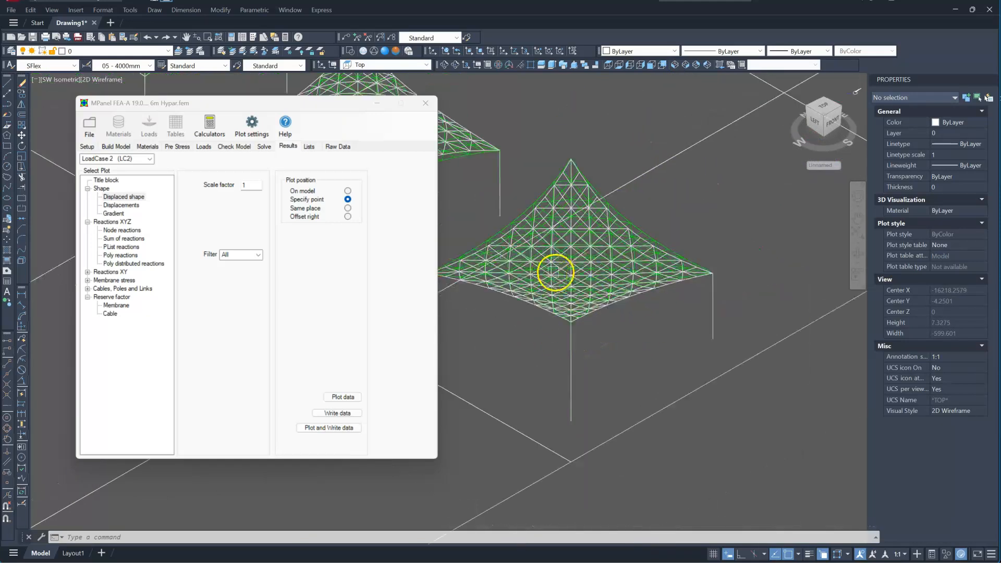
- Return to the top view and examine the rain load case's Gradient plot for slope directions and possible ponding near the sail's centre
scroll(694, 215, up, 10)
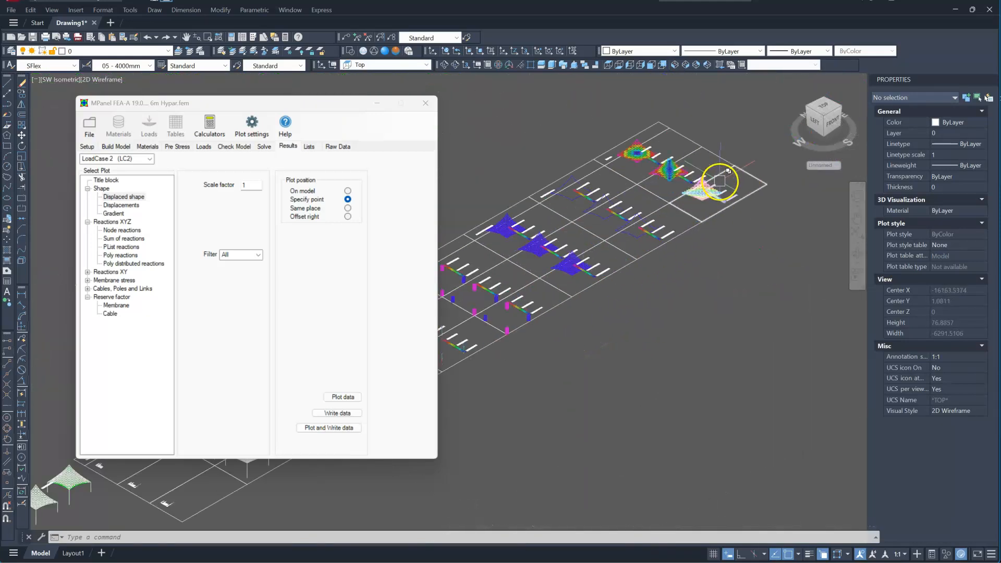
click(606, 65)
scroll(652, 266, up, 10)
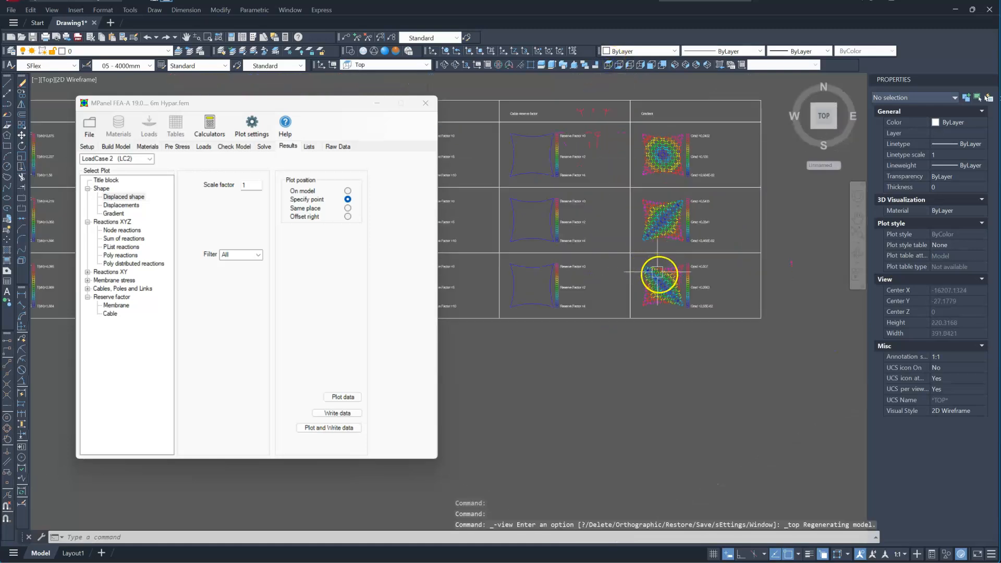
scroll(654, 265, up, 4)
scroll(654, 265, down, 1)
scroll(504, 154, up, 1)
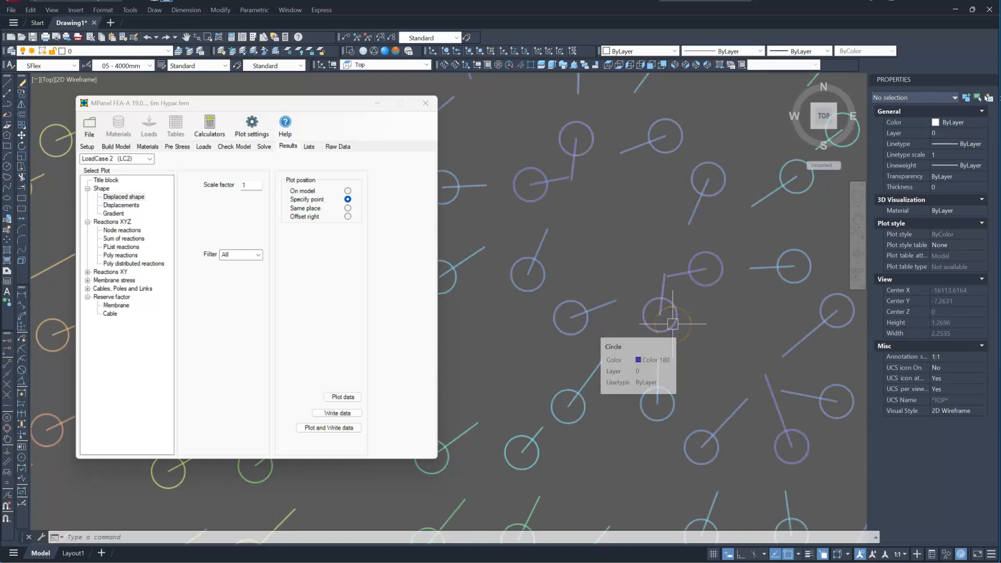
scroll(666, 313, down, 2)
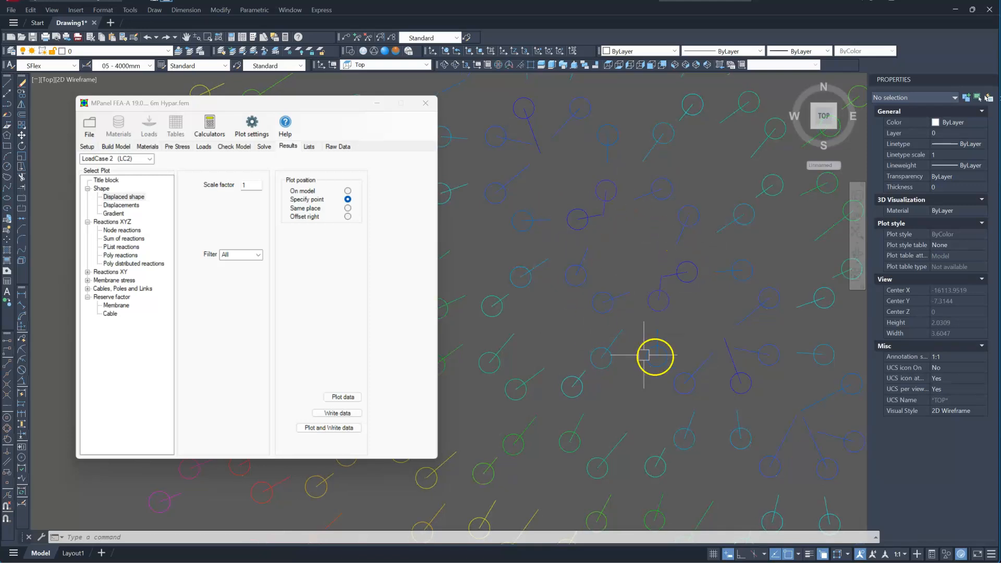
scroll(633, 272, down, 2)
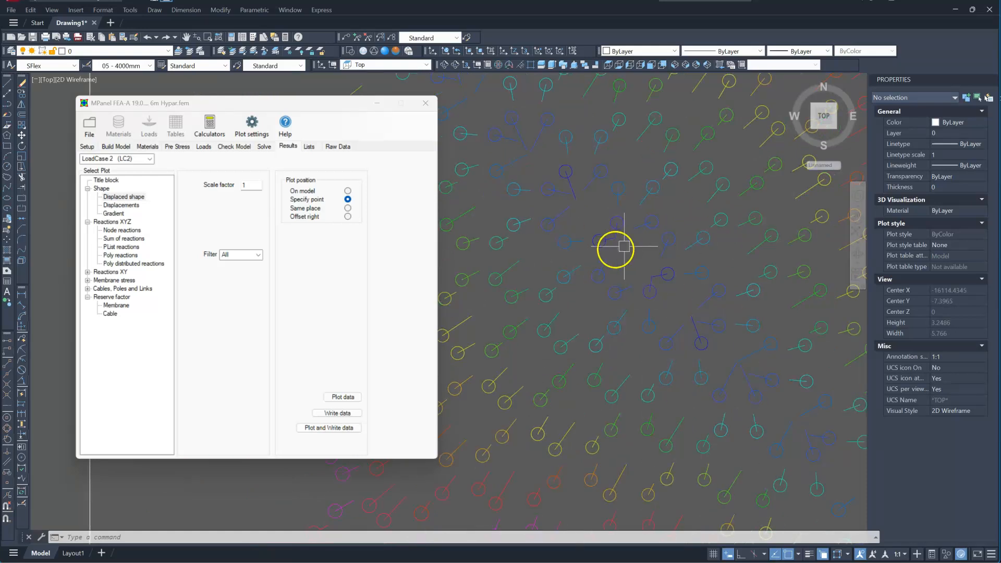
scroll(662, 282, down, 10)
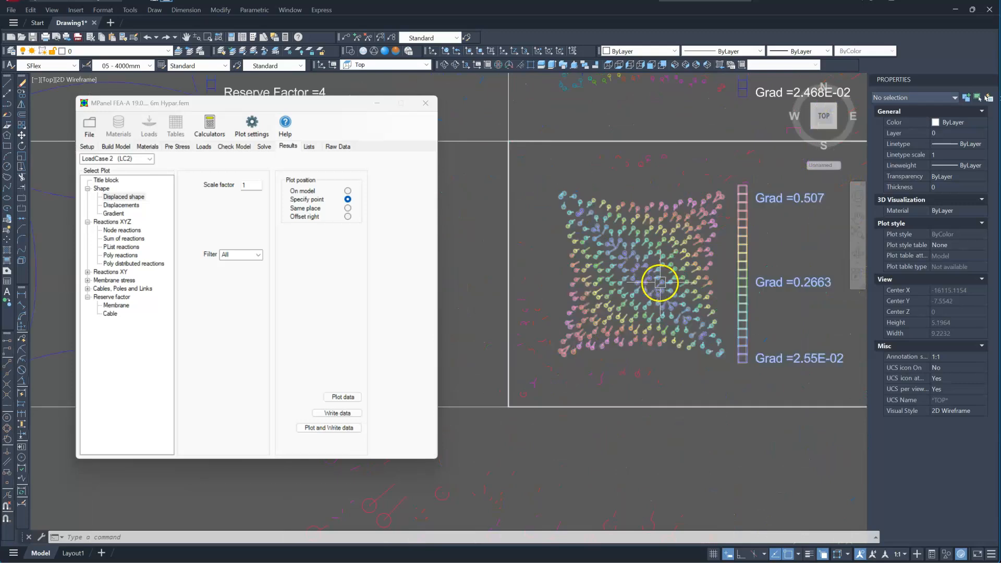
scroll(680, 287, down, 8)
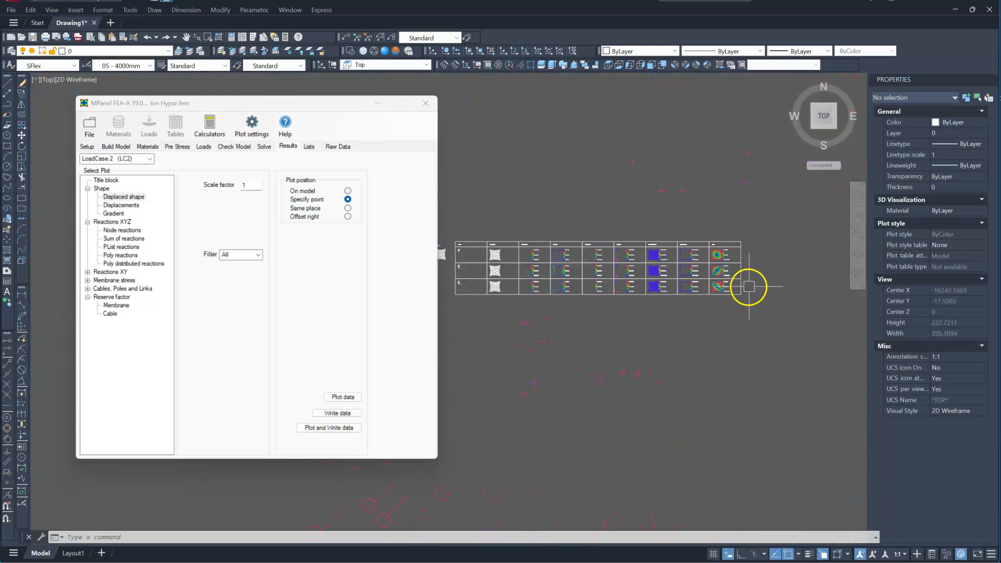
scroll(751, 212, down, 2)
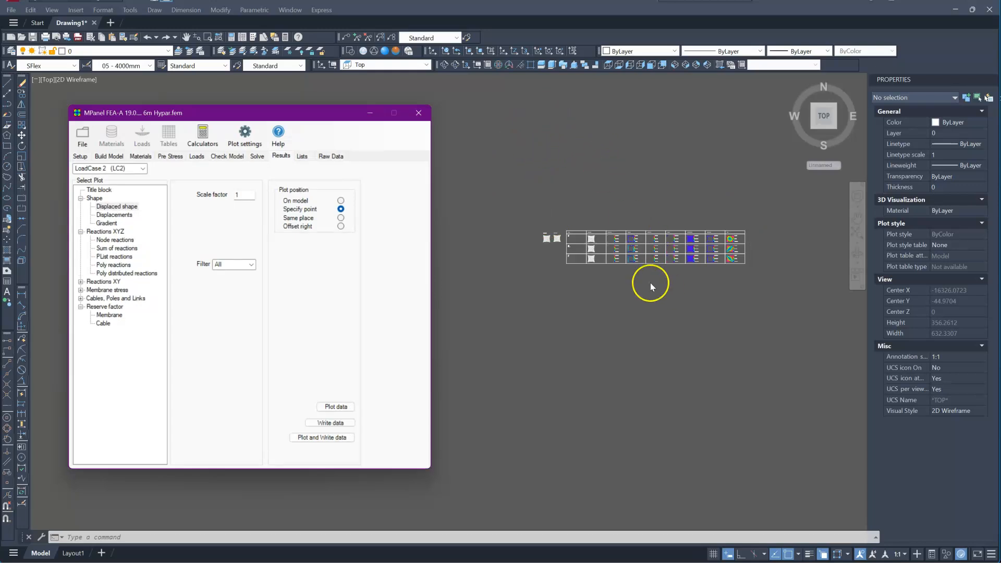
- Review the plot table across all three load cases, comparing the reaction, footer, reserve factor and gradient columns
scroll(649, 283, up, 4)
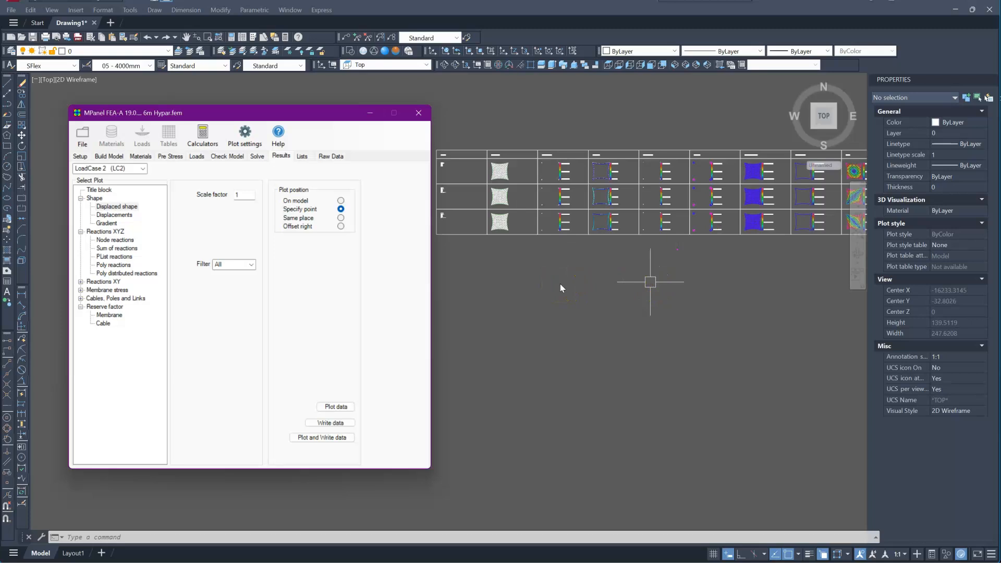
scroll(667, 166, up, 2)
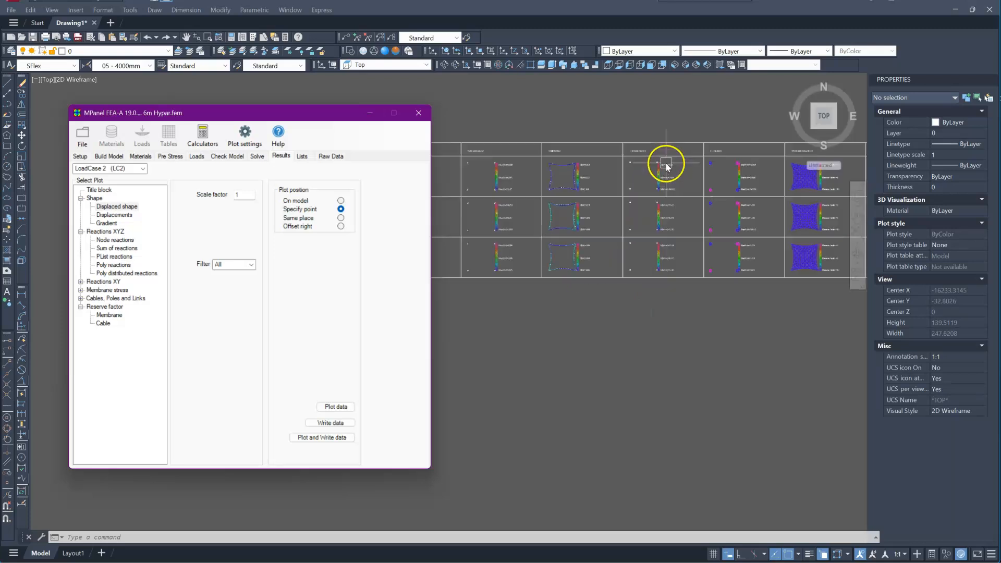
scroll(667, 166, up, 4)
scroll(599, 195, down, 2)
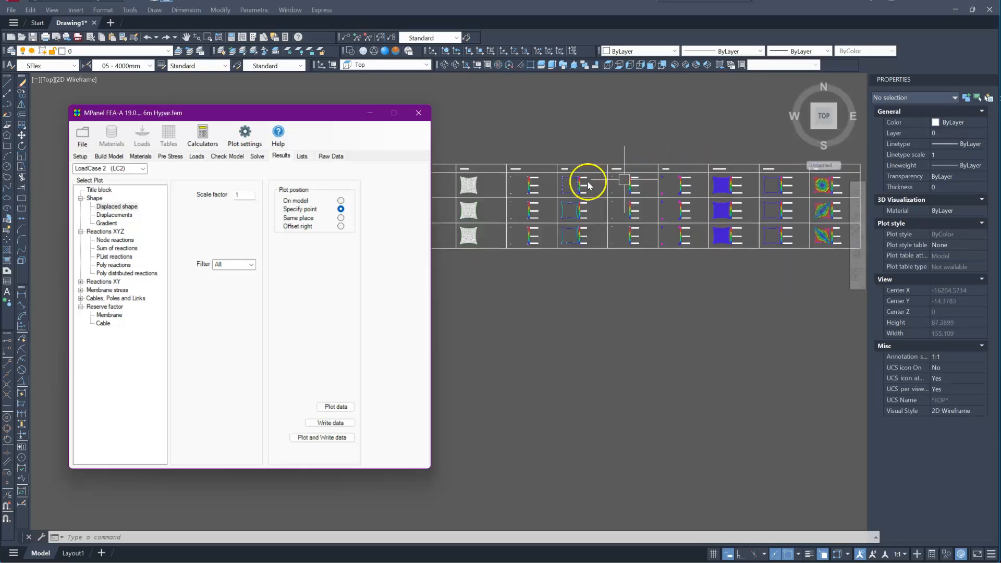
scroll(600, 193, down, 2)
scroll(752, 205, up, 4)
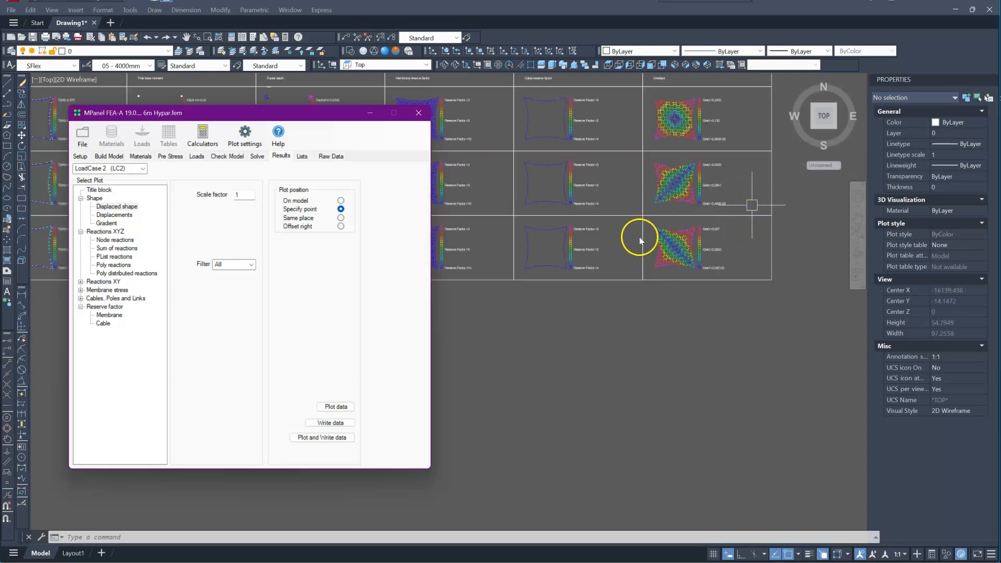
scroll(673, 289, down, 2)
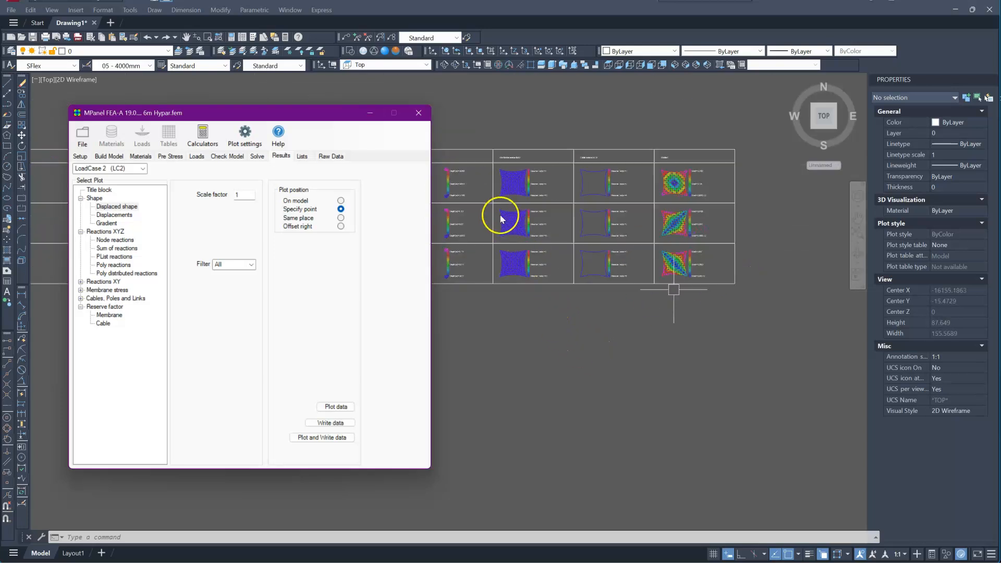
scroll(500, 215, up, 4)
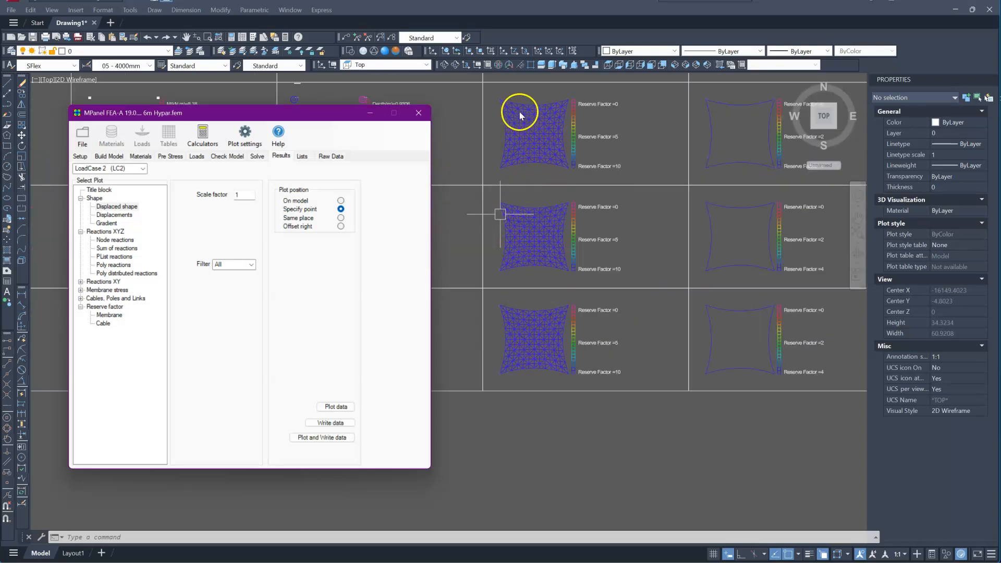